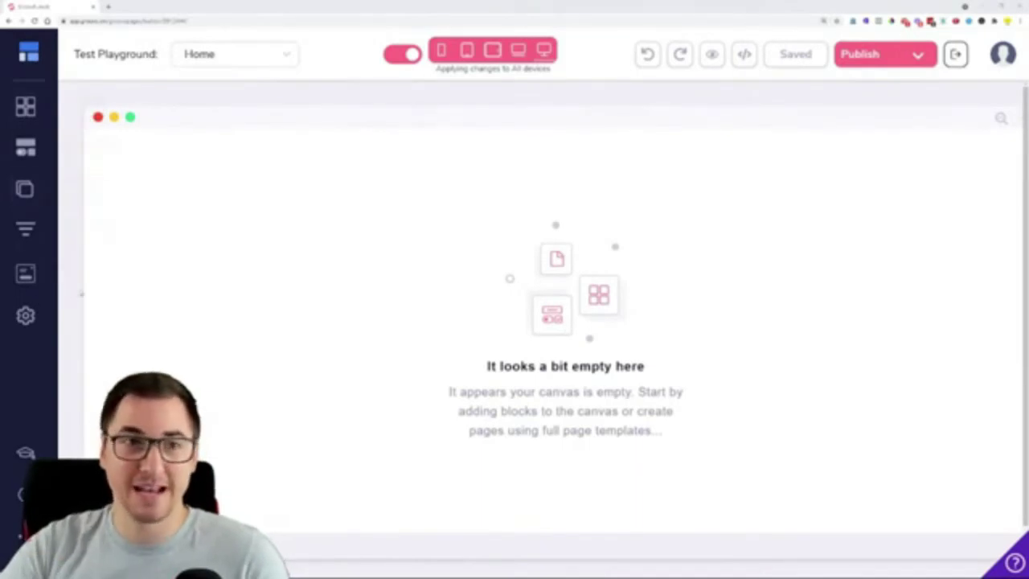
{"action": "left_click", "coordinate": [28, 52]}
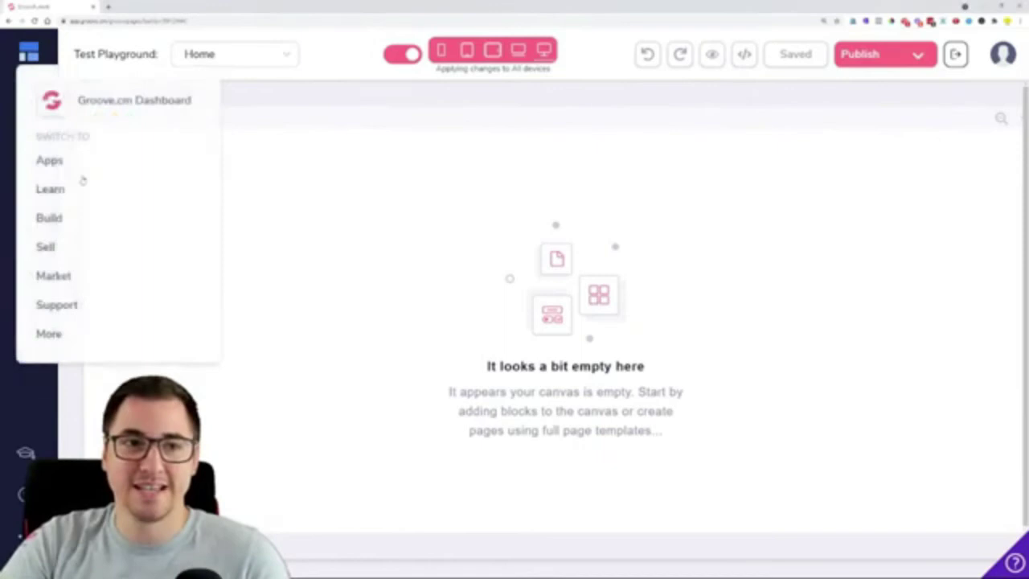
{"action": "left_click", "coordinate": [347, 130]}
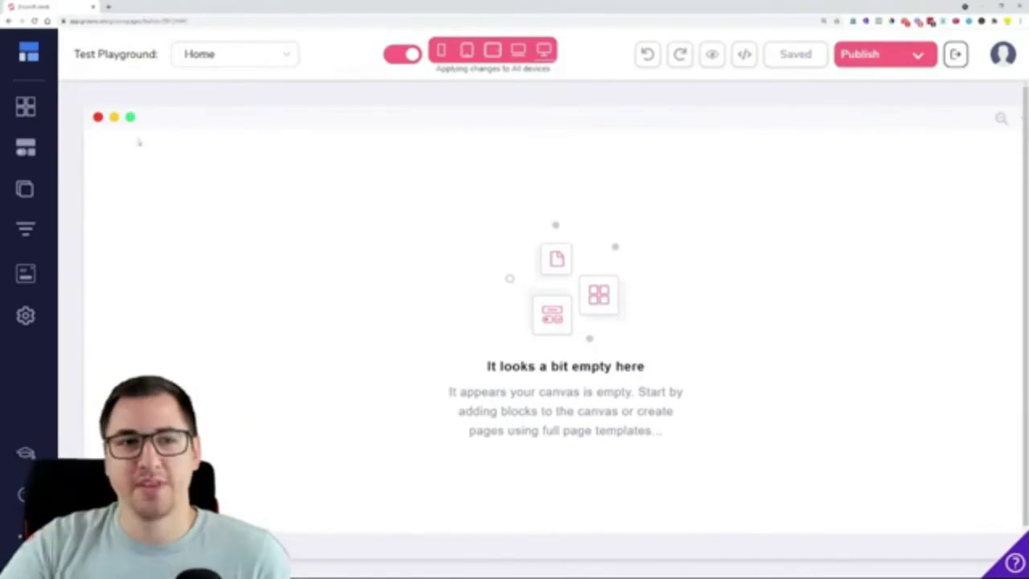
Add the Slider wireframe block from the Empty category to the blank Home page canvas
{"action": "left_click", "coordinate": [26, 107]}
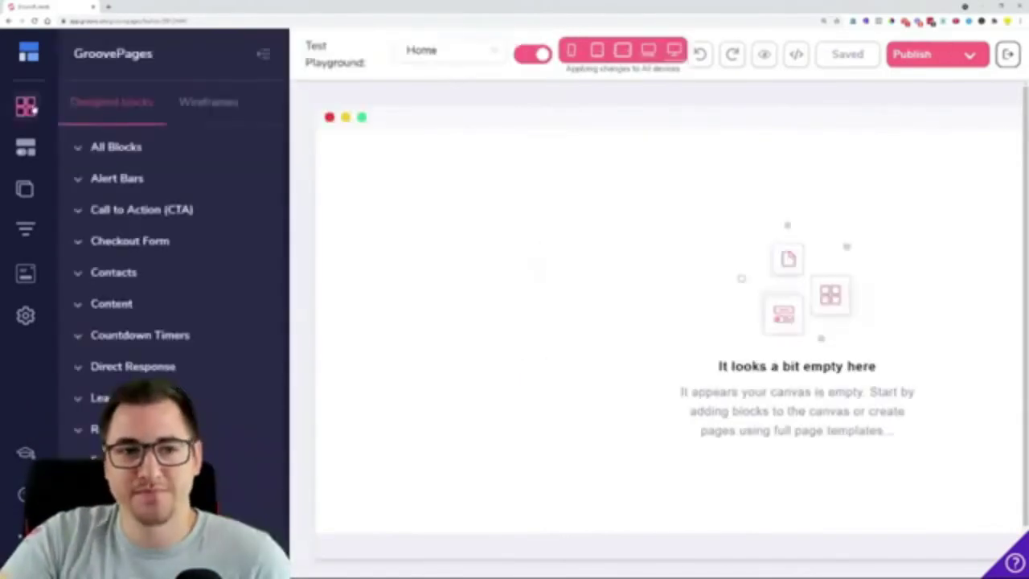
{"action": "left_click", "coordinate": [209, 103]}
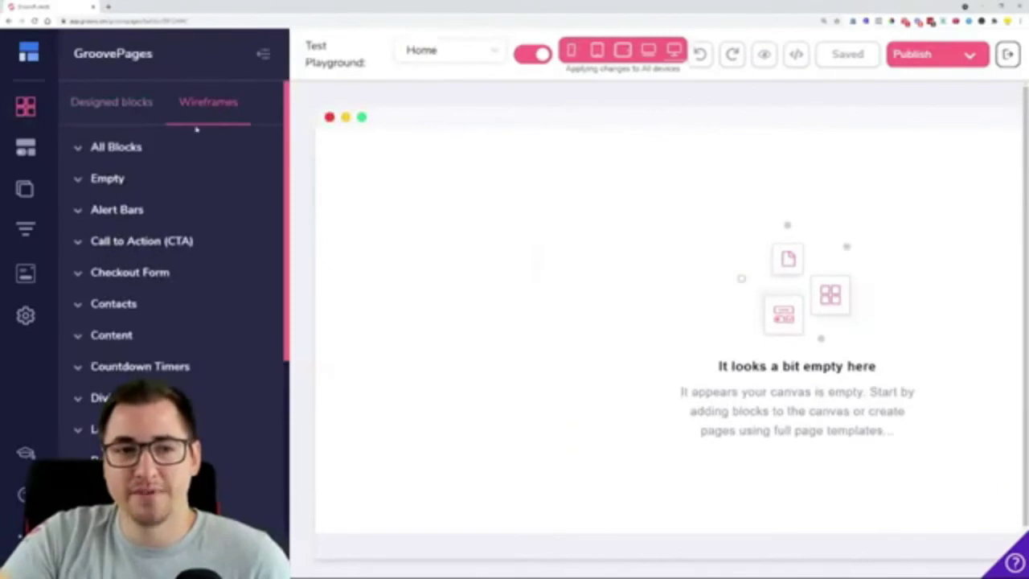
{"action": "left_click", "coordinate": [113, 182]}
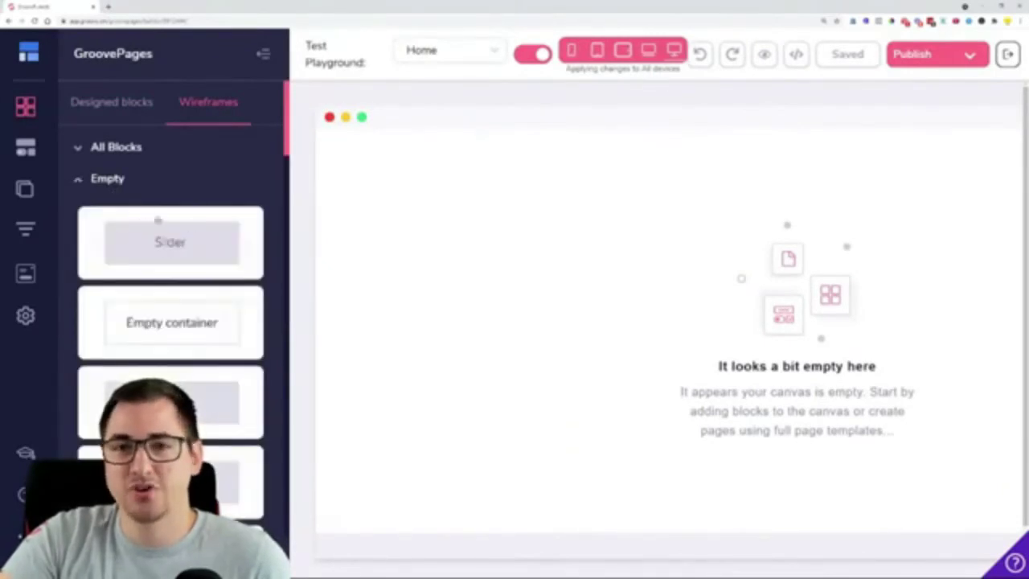
{"action": "left_click_drag", "start_coordinate": [160, 241], "coordinate": [497, 197]}
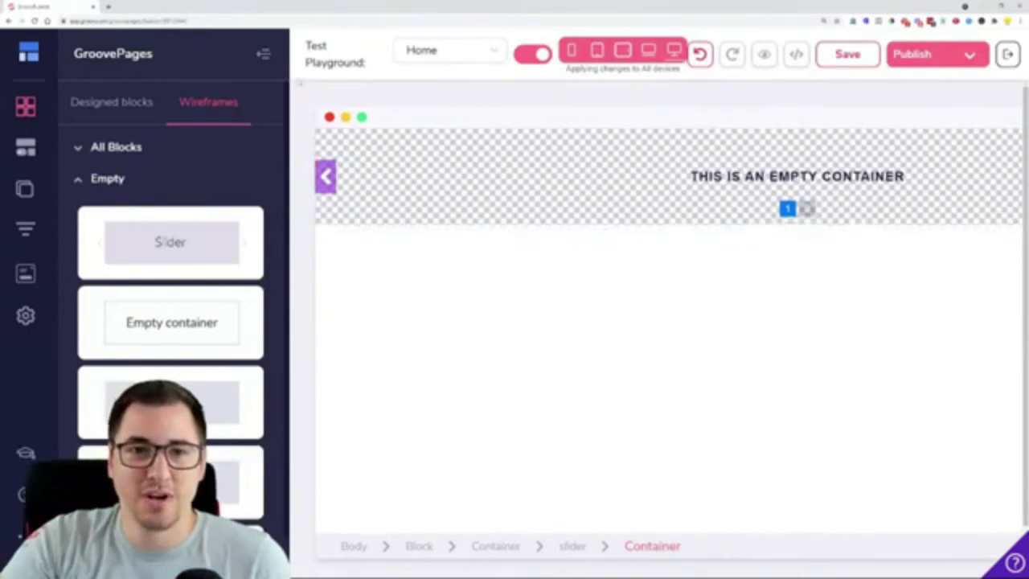
{"action": "left_click", "coordinate": [263, 53]}
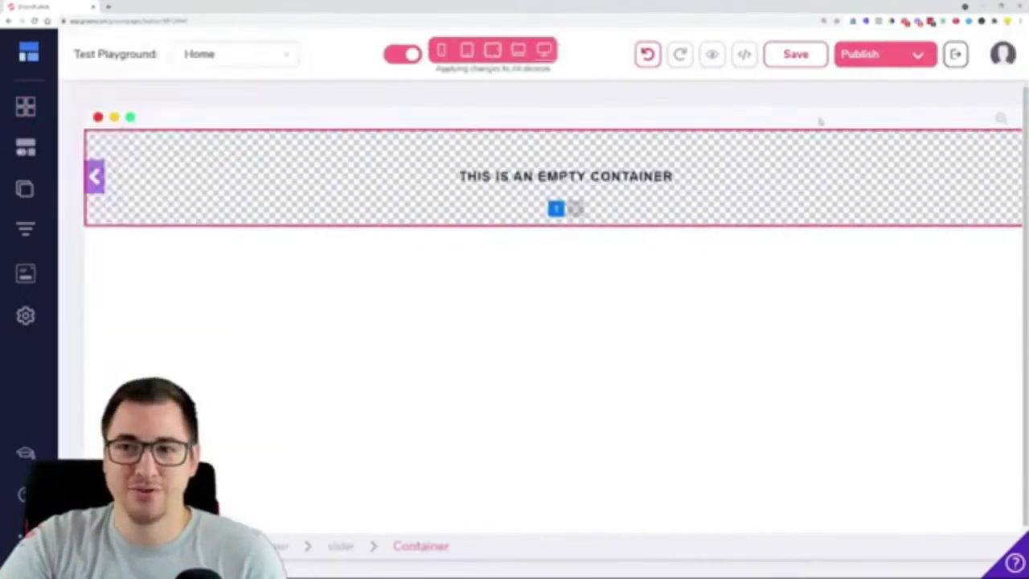
{"action": "scroll", "coordinate": [612, 204], "scroll_direction": "down", "scroll_amount": 3, "text": "ctrl"}
{"action": "scroll", "coordinate": [613, 204], "scroll_direction": "up", "scroll_amount": 5, "text": "ctrl"}
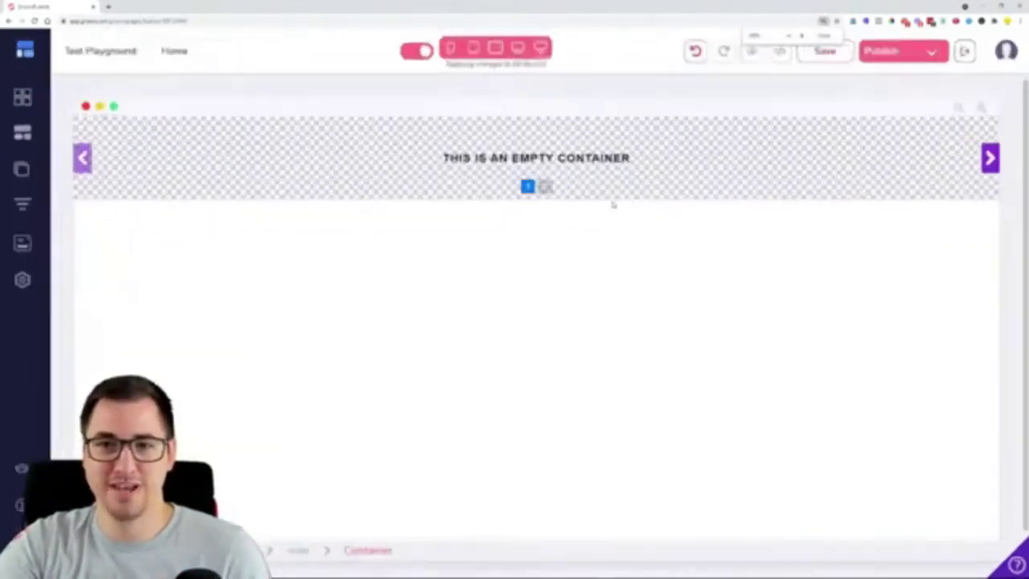
{"action": "scroll", "coordinate": [612, 204], "scroll_direction": "down", "scroll_amount": 2, "text": "ctrl"}
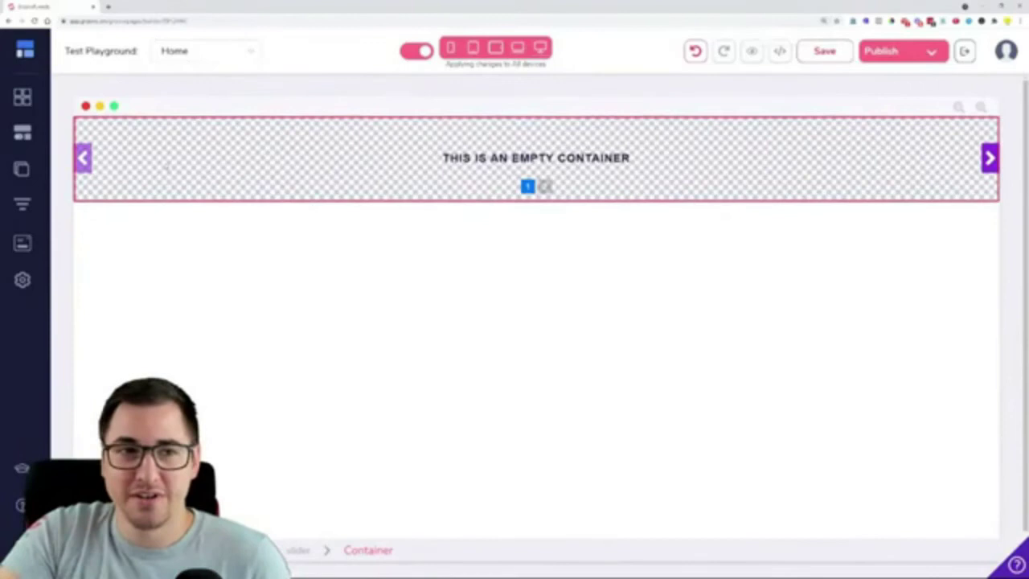
Try adding a heading and a Title & Paragraph element to the slider, and undo both additions
{"action": "left_click", "coordinate": [22, 137]}
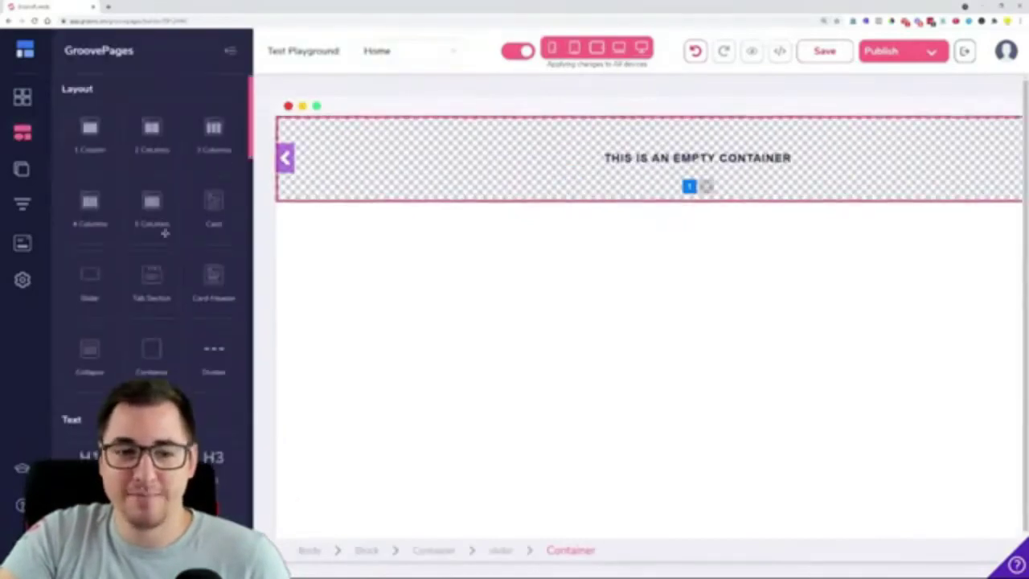
{"action": "scroll", "coordinate": [166, 235], "scroll_direction": "down", "scroll_amount": 3}
{"action": "left_click_drag", "start_coordinate": [89, 258], "coordinate": [495, 185]}
{"action": "scroll", "coordinate": [134, 351], "scroll_direction": "down", "scroll_amount": 2}
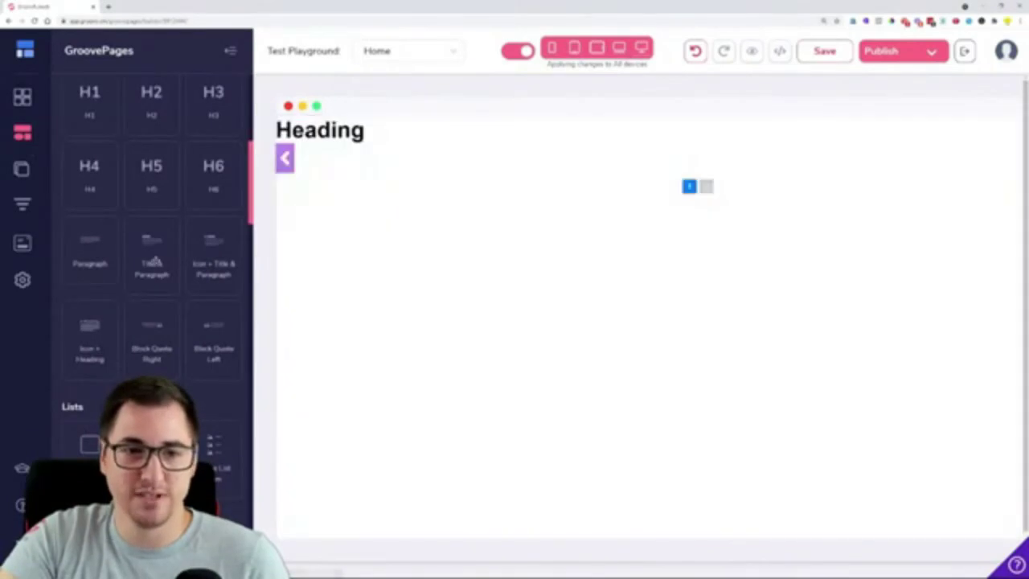
{"action": "left_click_drag", "start_coordinate": [152, 262], "coordinate": [362, 260]}
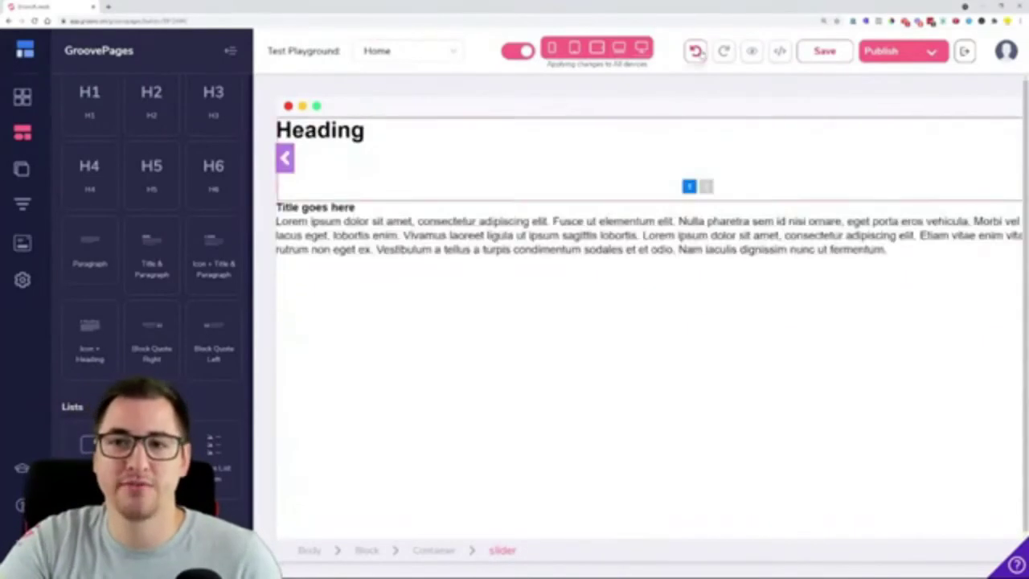
{"action": "left_click", "coordinate": [695, 50]}
{"action": "left_click", "coordinate": [695, 50]}
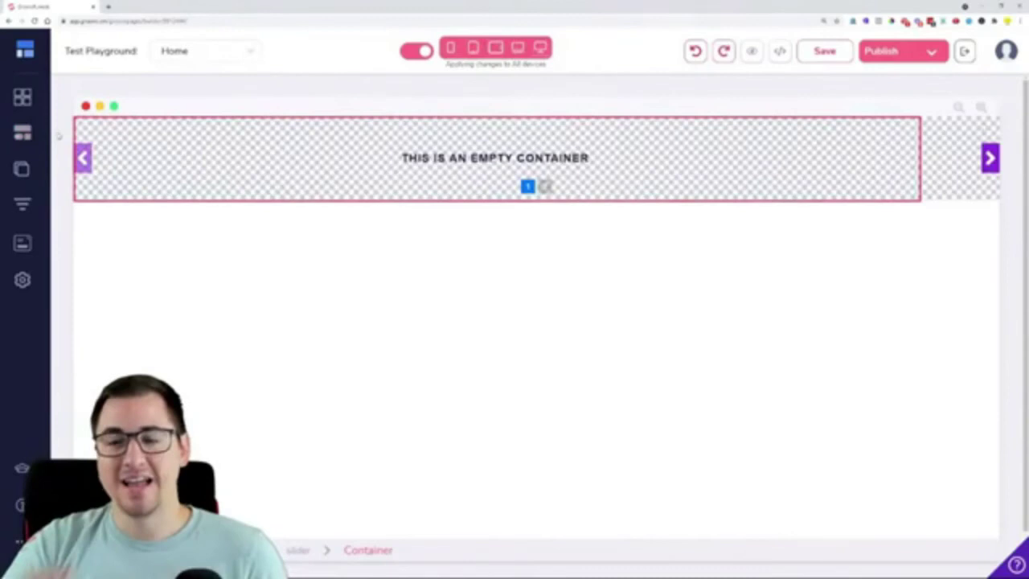
Place the "About Your Teacher" designed block from the Call to Action (CTA) category into the slider's first slide
{"action": "left_click", "coordinate": [22, 97]}
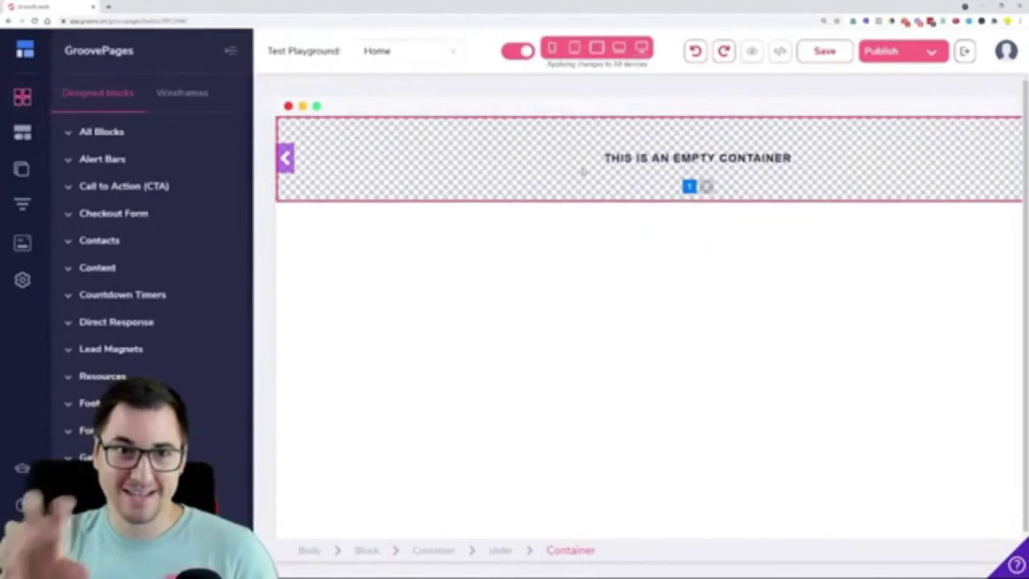
{"action": "left_click", "coordinate": [115, 193]}
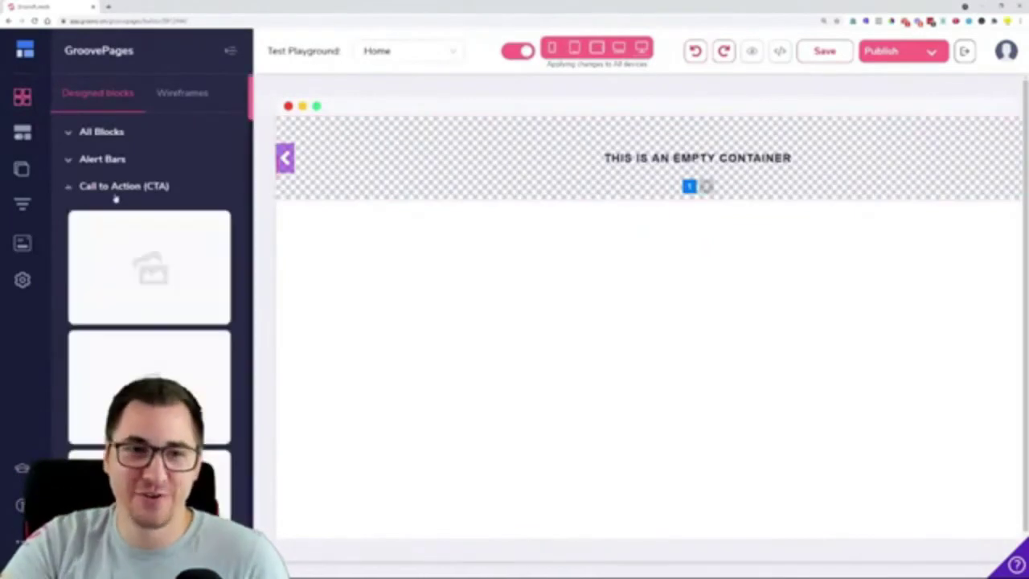
{"action": "scroll", "coordinate": [117, 201], "scroll_direction": "down", "scroll_amount": 1}
{"action": "scroll", "coordinate": [152, 277], "scroll_direction": "down", "scroll_amount": 10}
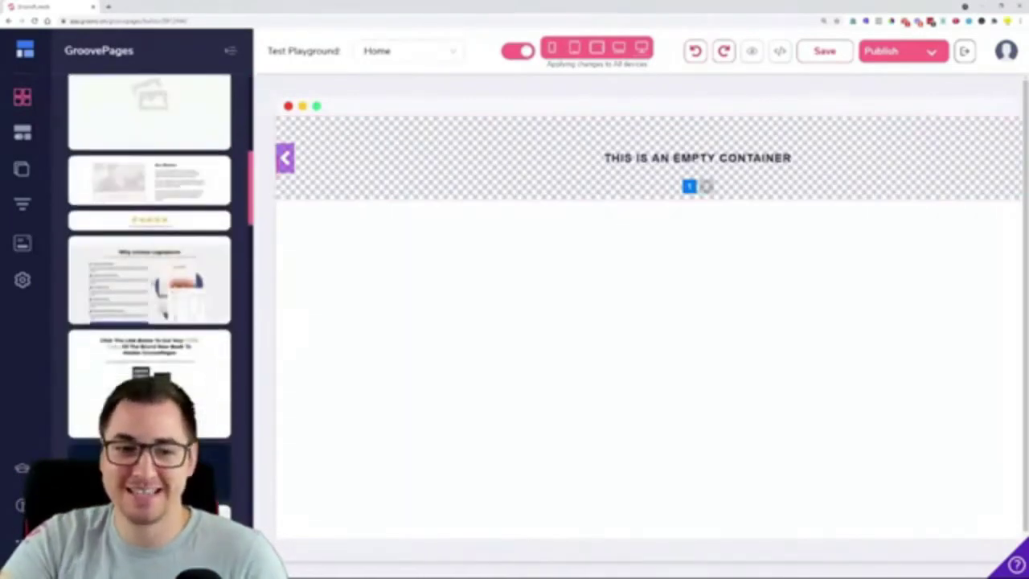
{"action": "scroll", "coordinate": [152, 280], "scroll_direction": "down", "scroll_amount": 10}
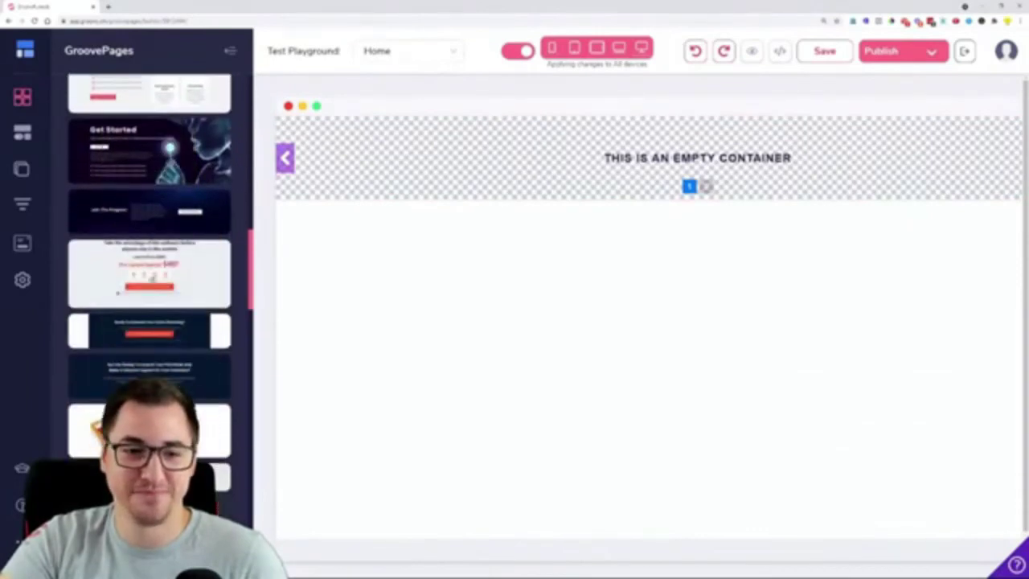
{"action": "scroll", "coordinate": [152, 275], "scroll_direction": "up", "scroll_amount": 10}
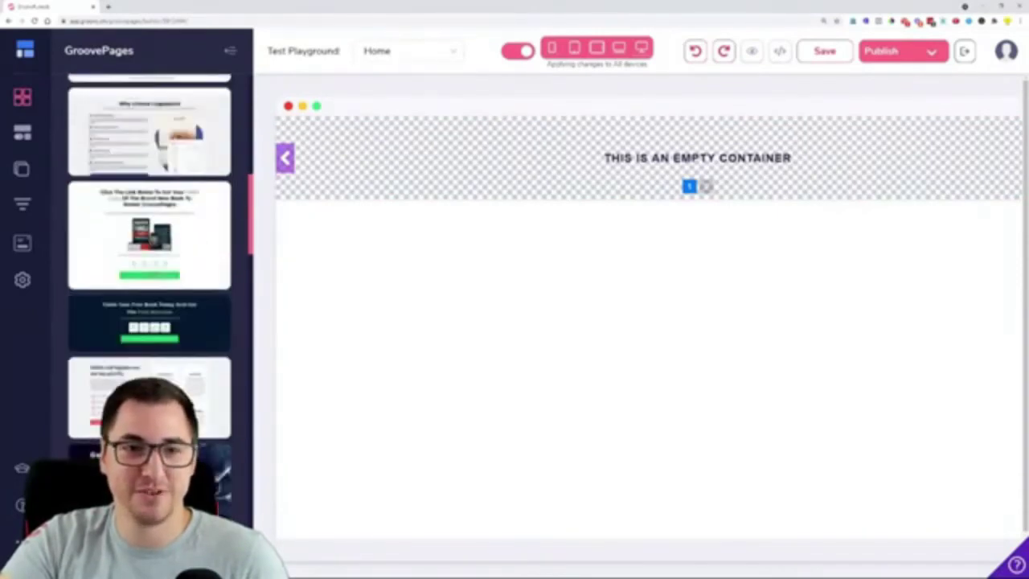
{"action": "left_click_drag", "start_coordinate": [150, 228], "coordinate": [535, 193]}
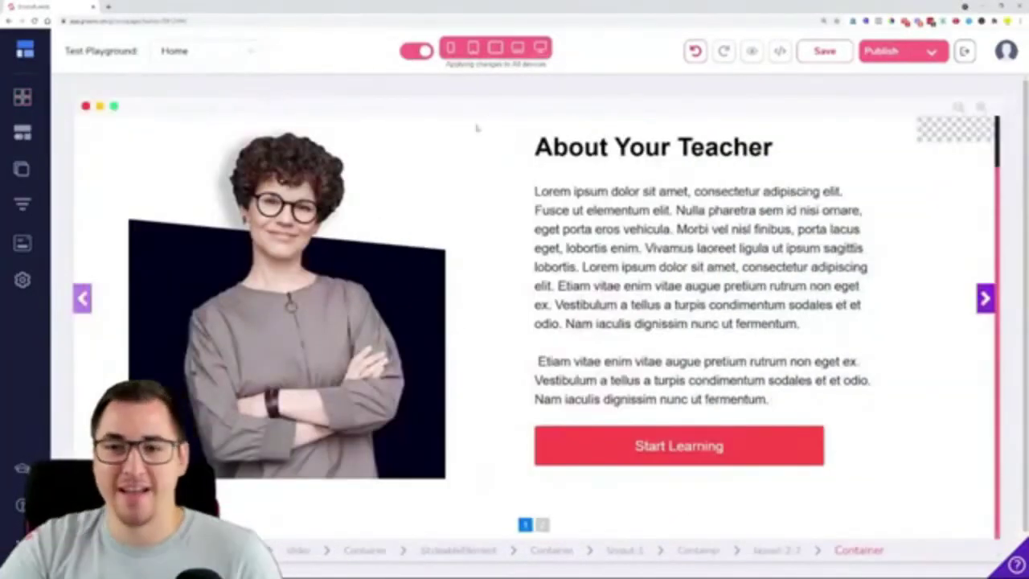
Select the slider and set its number of slides to 4 in its configuration
{"action": "left_click", "coordinate": [546, 527]}
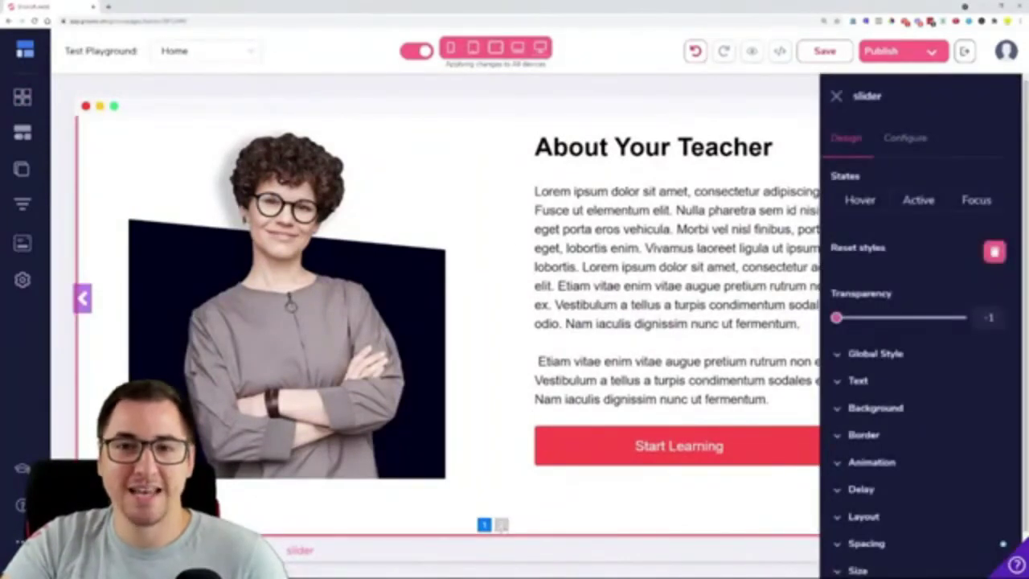
{"action": "key", "text": "ctrl+minus"}
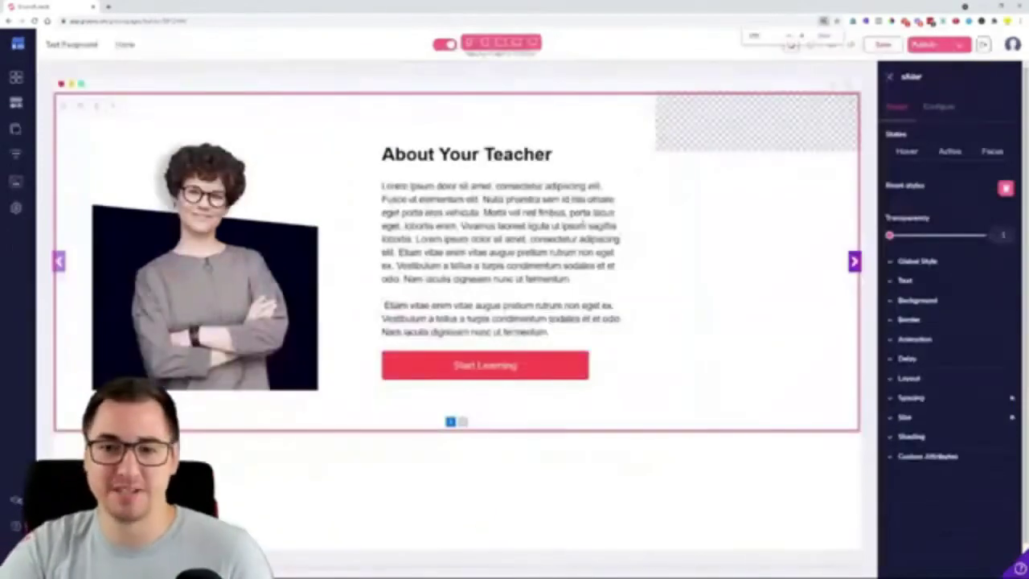
{"action": "left_click", "coordinate": [952, 112]}
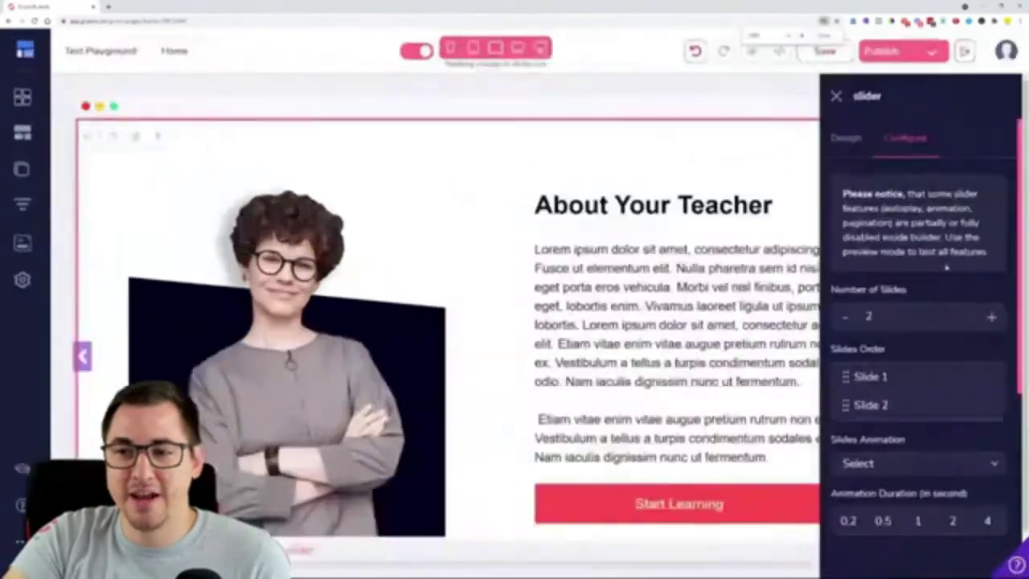
{"action": "scroll", "coordinate": [917, 321], "scroll_direction": "down", "scroll_amount": 1}
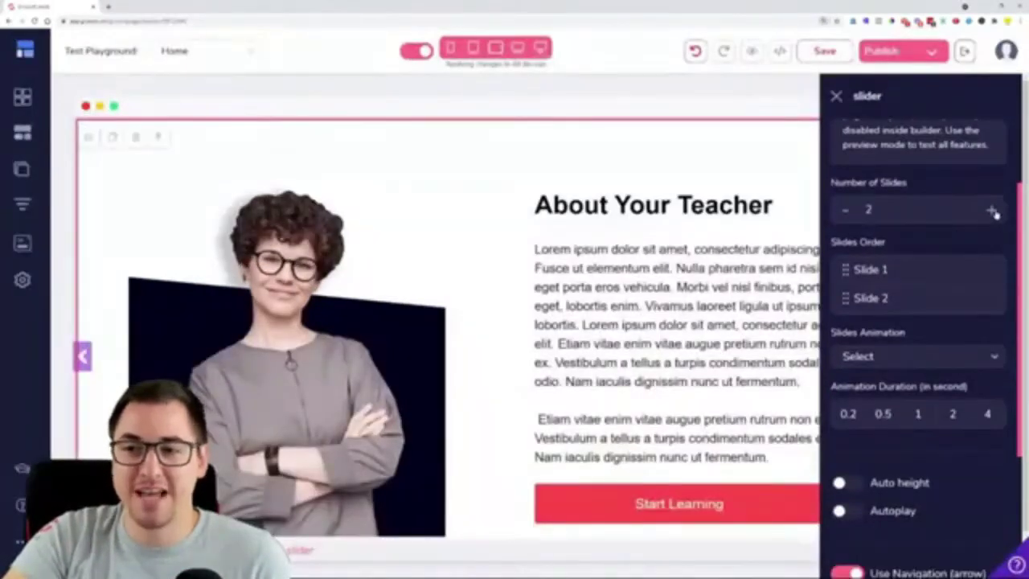
{"action": "left_click", "coordinate": [992, 209]}
{"action": "left_click", "coordinate": [993, 211]}
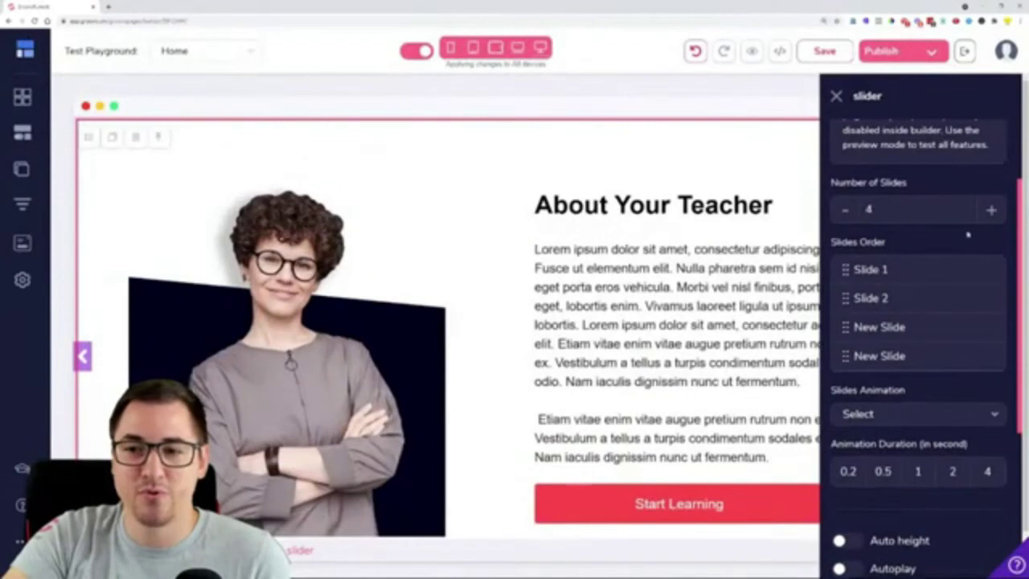
{"action": "mouse_move", "coordinate": [844, 270]}
{"action": "left_mouse_down"}
{"action": "mouse_move", "coordinate": [845, 326]}
{"action": "mouse_move", "coordinate": [844, 270]}
{"action": "left_mouse_up"}
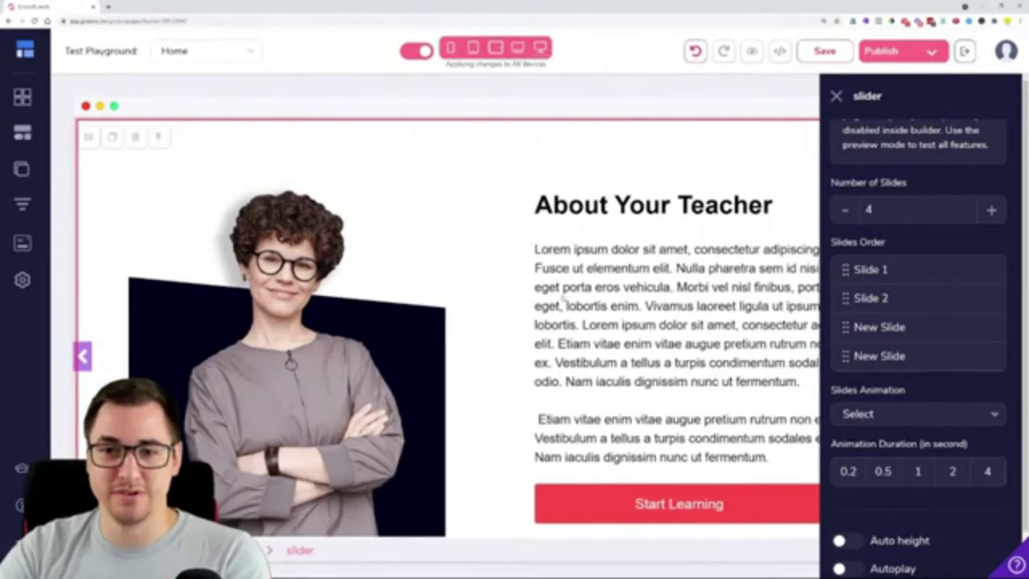
{"action": "scroll", "coordinate": [509, 296], "scroll_direction": "down", "scroll_amount": 2}
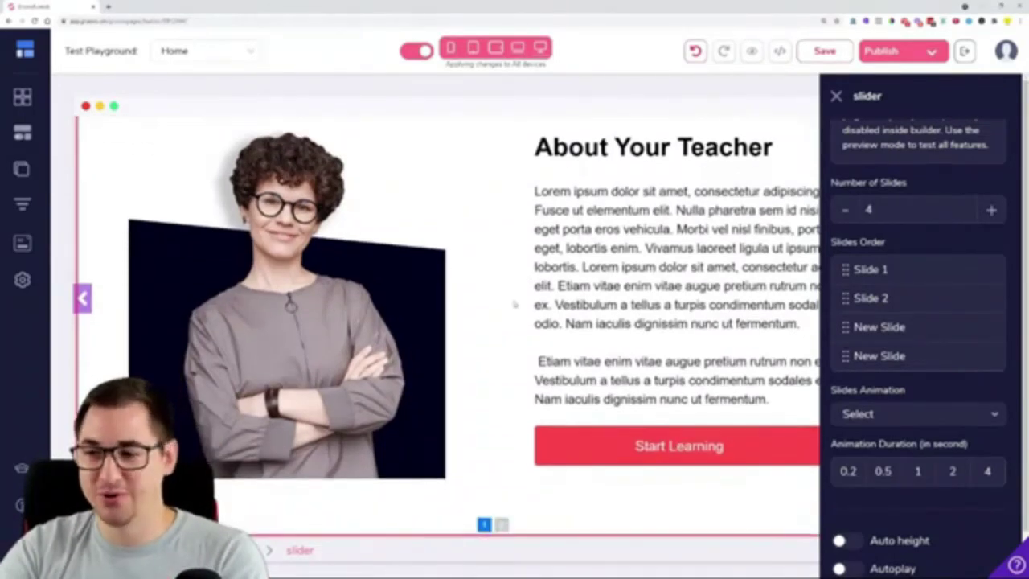
{"action": "scroll", "coordinate": [471, 273], "scroll_direction": "up", "scroll_amount": 2}
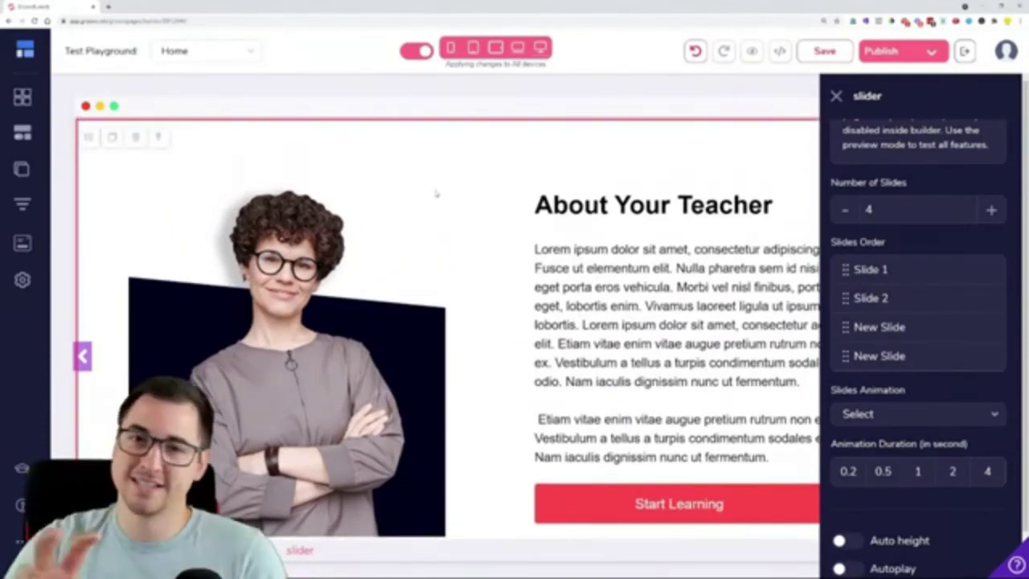
Delete the whole block containing the slider from the page and confirm the deletion
{"action": "left_click", "coordinate": [837, 96]}
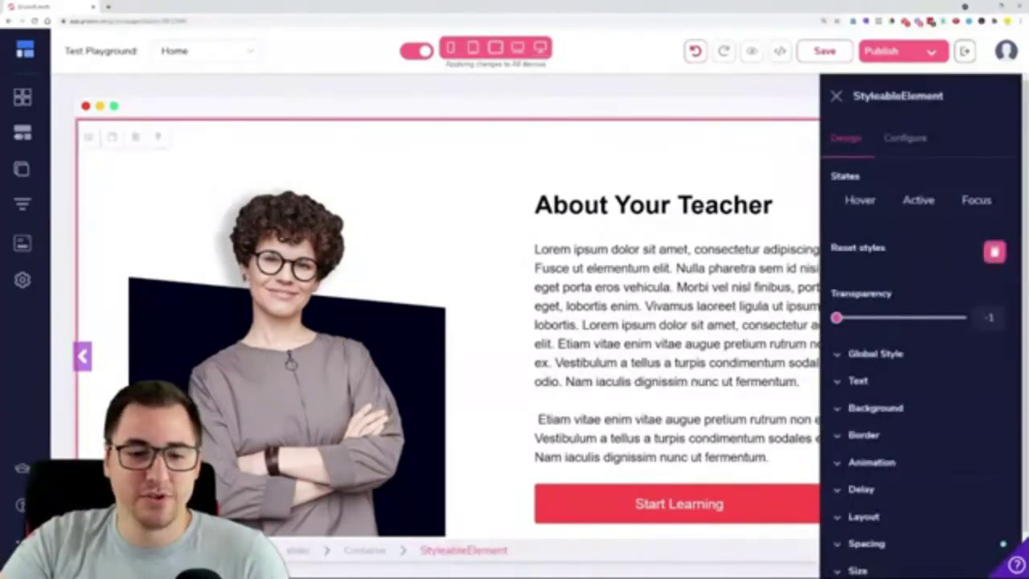
{"action": "left_click", "coordinate": [450, 316]}
{"action": "left_click", "coordinate": [203, 135]}
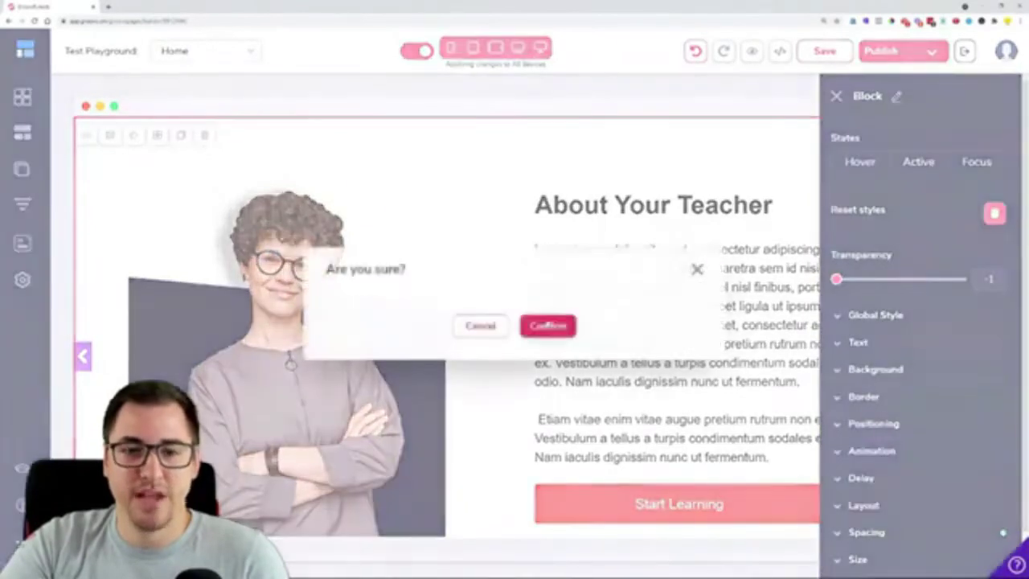
{"action": "left_click", "coordinate": [551, 327]}
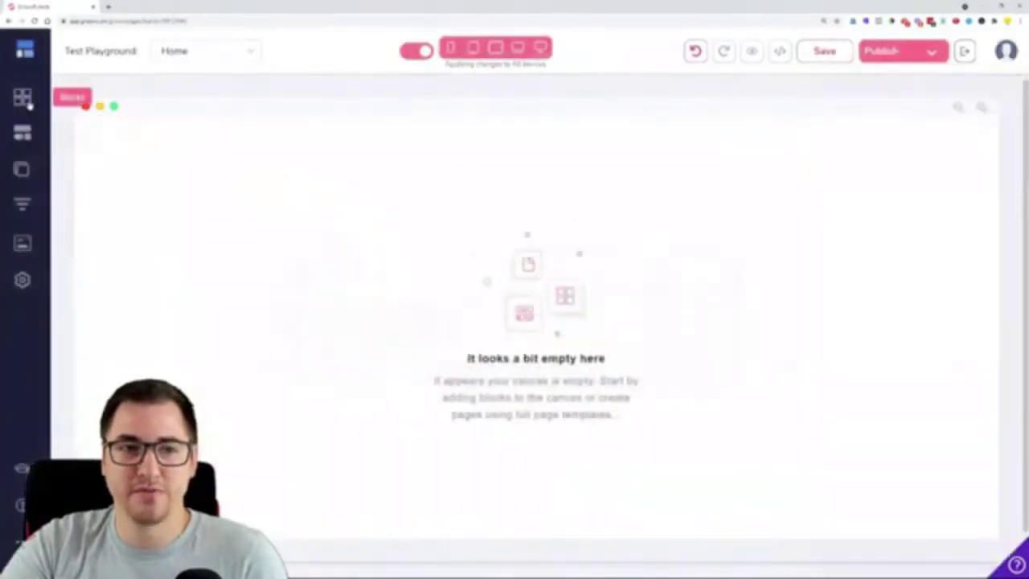
Add the "Physical books and workbooks" designed block from the Lead Magnets category to the page and select its book image
{"action": "left_click", "coordinate": [22, 97]}
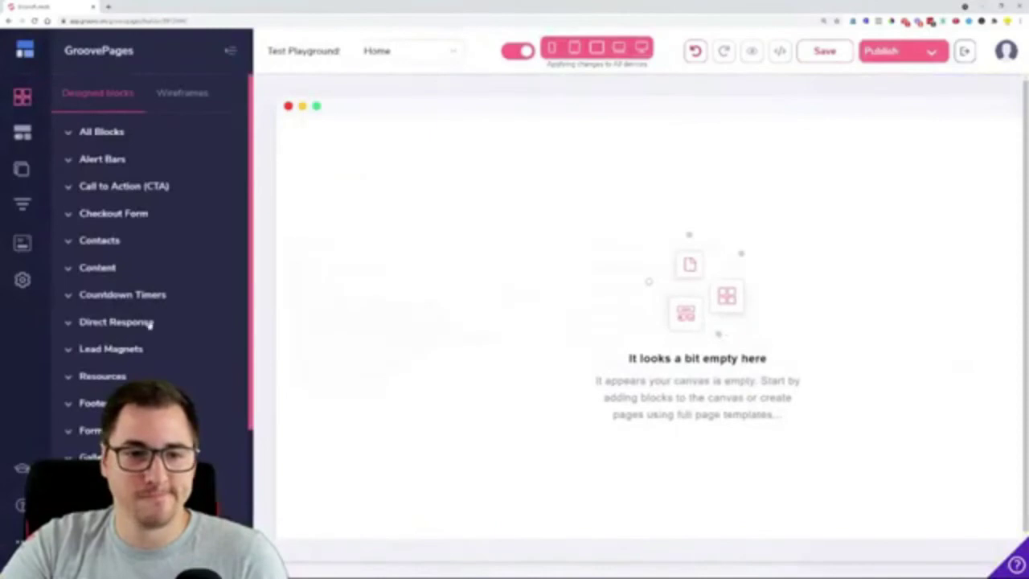
{"action": "scroll", "coordinate": [148, 337], "scroll_direction": "down", "scroll_amount": 1}
{"action": "left_click", "coordinate": [138, 294]}
{"action": "scroll", "coordinate": [140, 297], "scroll_direction": "down", "scroll_amount": 1}
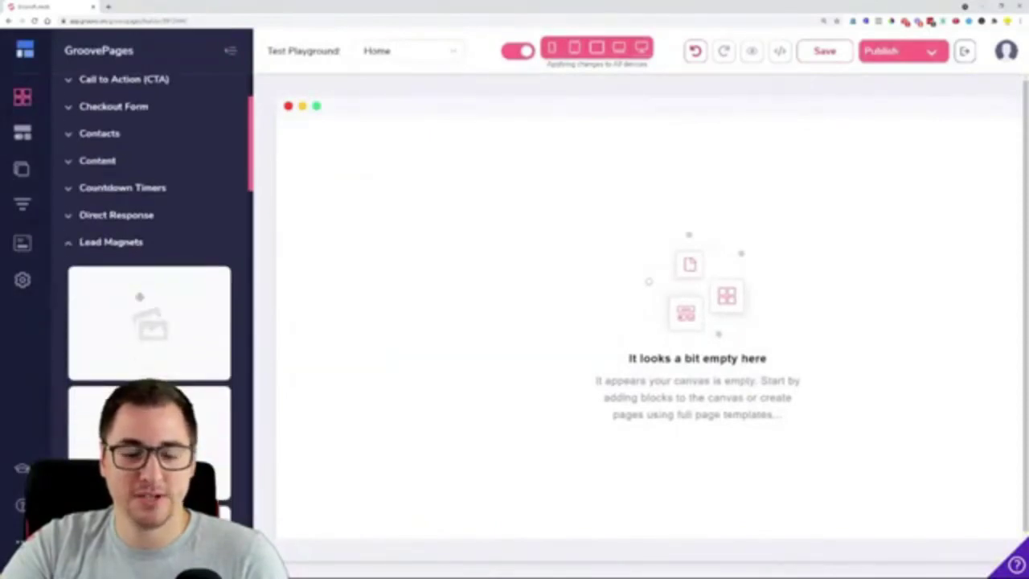
{"action": "scroll", "coordinate": [149, 298], "scroll_direction": "down", "scroll_amount": 1}
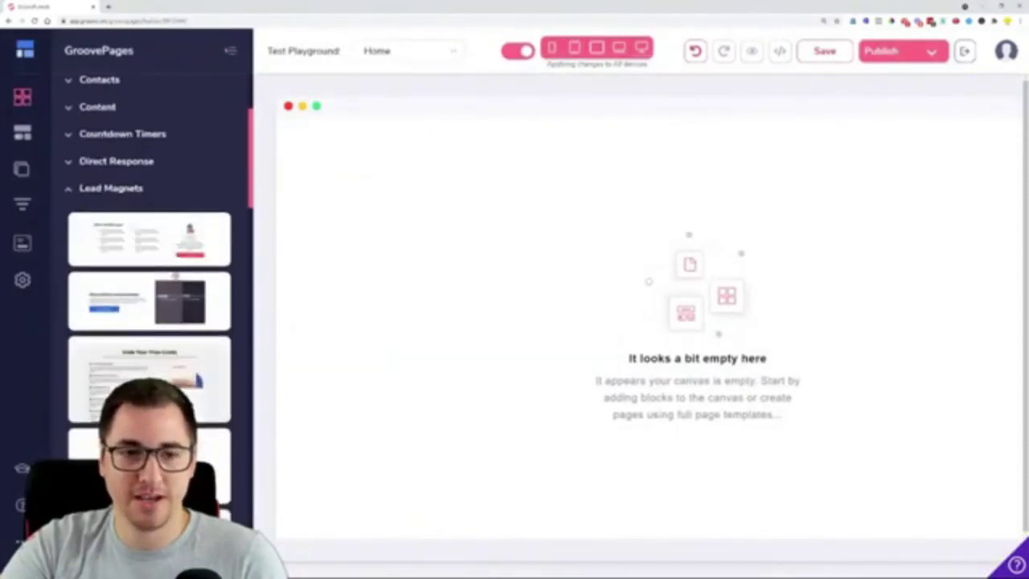
{"action": "scroll", "coordinate": [167, 260], "scroll_direction": "down", "scroll_amount": 1}
{"action": "left_click_drag", "start_coordinate": [153, 256], "coordinate": [572, 282]}
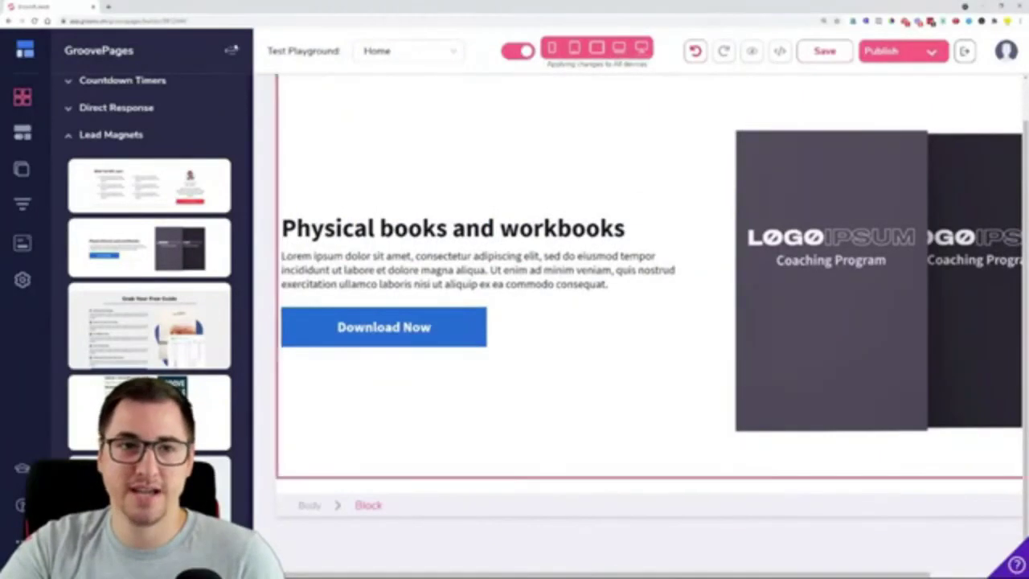
{"action": "left_click", "coordinate": [230, 51]}
{"action": "left_click", "coordinate": [707, 221]}
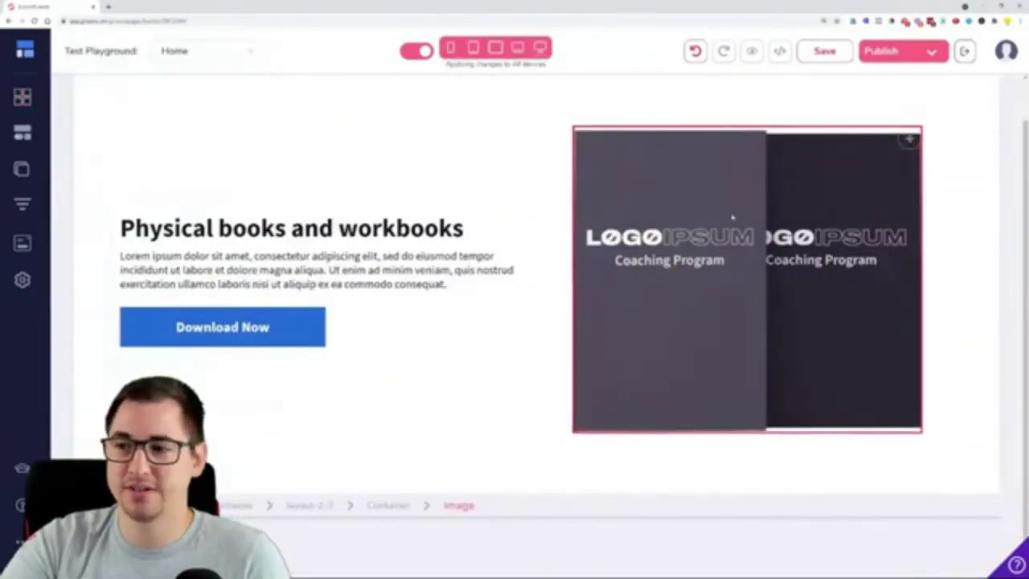
Insert a Slider layout element directly above the book image in the "Physical books and workbooks" block
{"action": "left_click", "coordinate": [798, 256]}
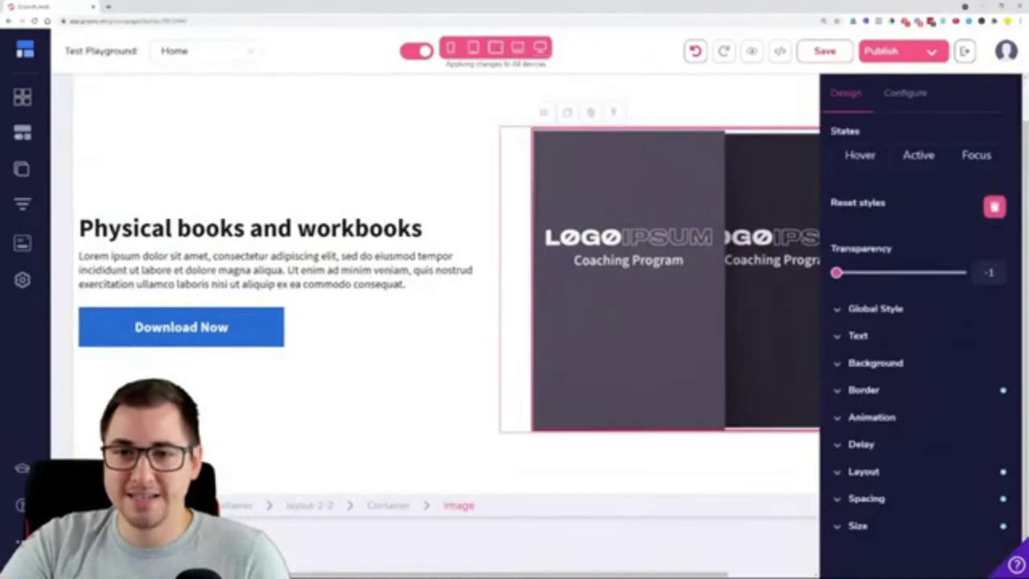
{"action": "left_click", "coordinate": [24, 135]}
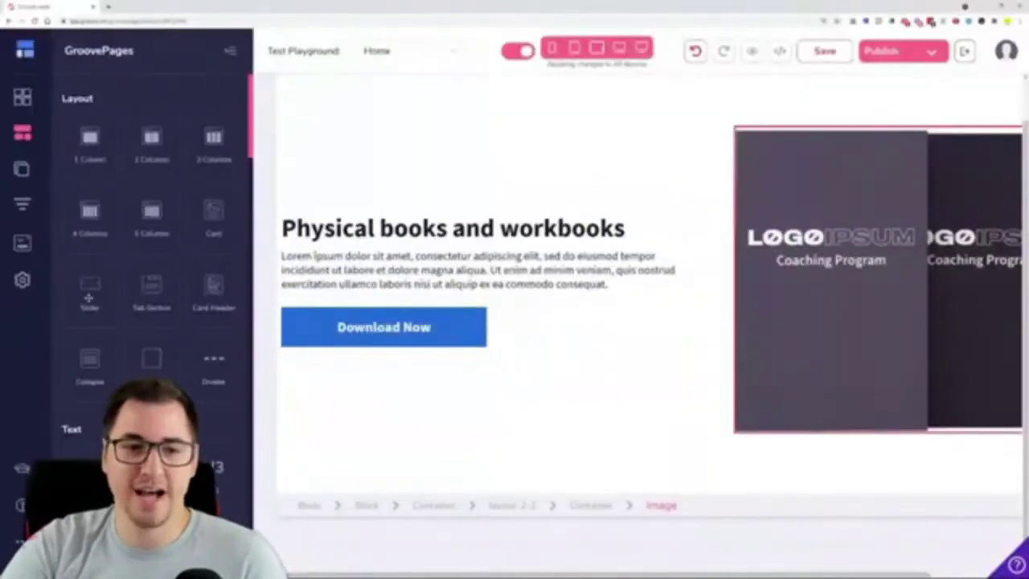
{"action": "left_click_drag", "start_coordinate": [89, 297], "coordinate": [810, 226]}
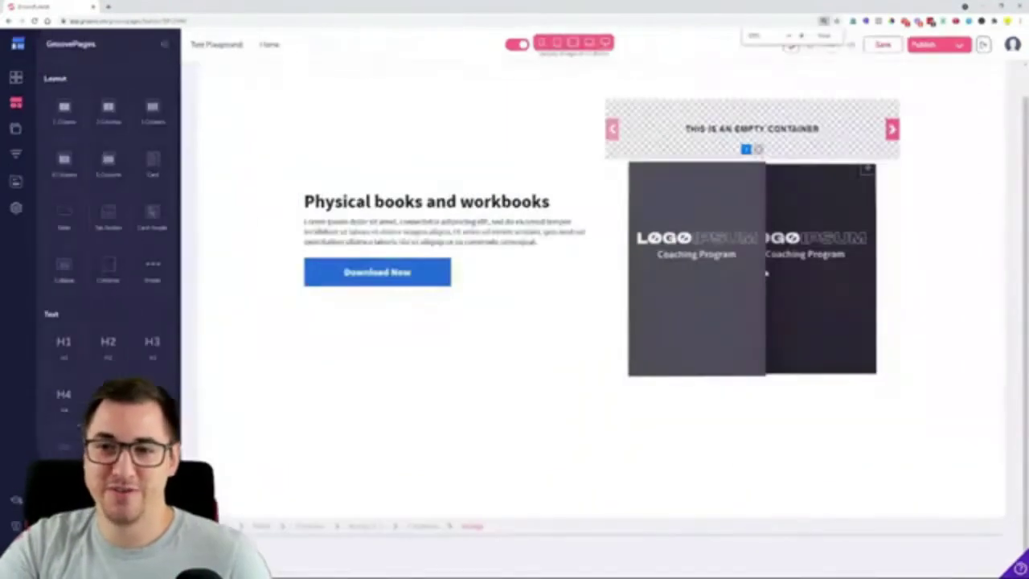
Delete the book image beneath the slider and select the slider's empty first slide
{"action": "left_click", "coordinate": [764, 272]}
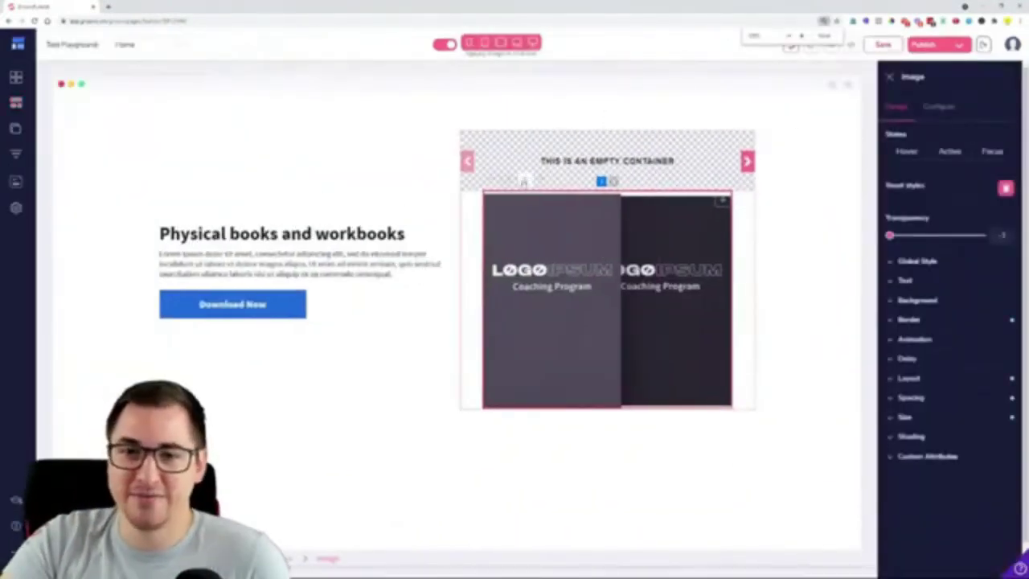
{"action": "key", "text": "Delete"}
{"action": "left_click", "coordinate": [539, 319]}
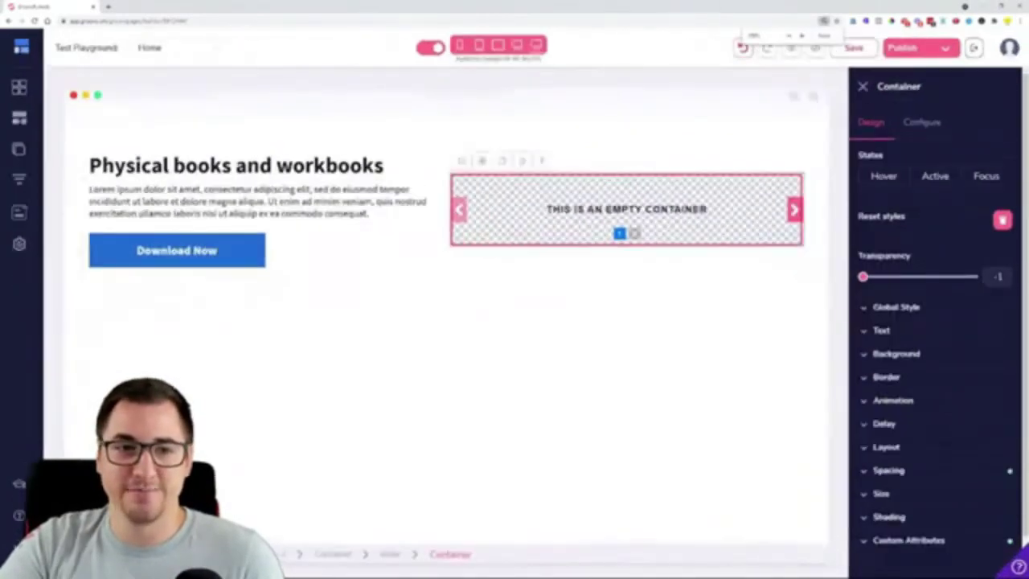
Add an Image media element to the slider's first slide and select it
{"action": "left_click", "coordinate": [19, 117]}
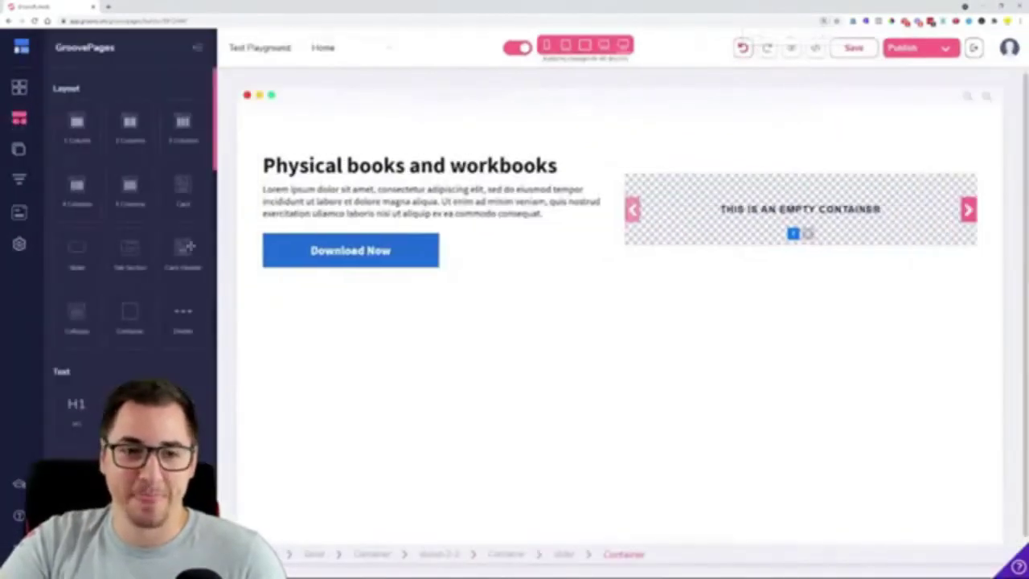
{"action": "scroll", "coordinate": [159, 257], "scroll_direction": "down", "scroll_amount": 8}
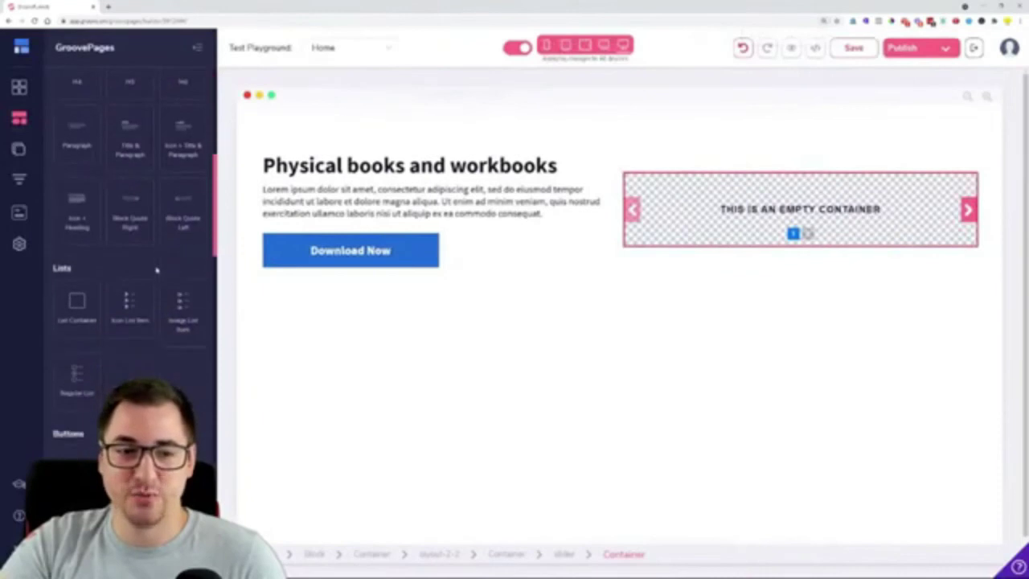
{"action": "scroll", "coordinate": [121, 278], "scroll_direction": "down", "scroll_amount": 3}
{"action": "left_click_drag", "start_coordinate": [81, 281], "coordinate": [764, 211]}
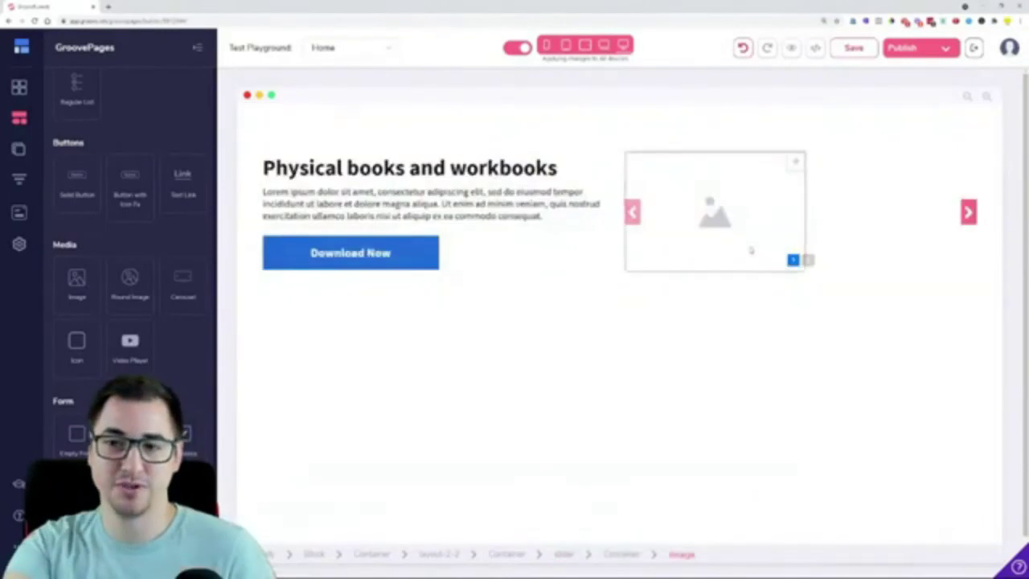
{"action": "left_click", "coordinate": [750, 251]}
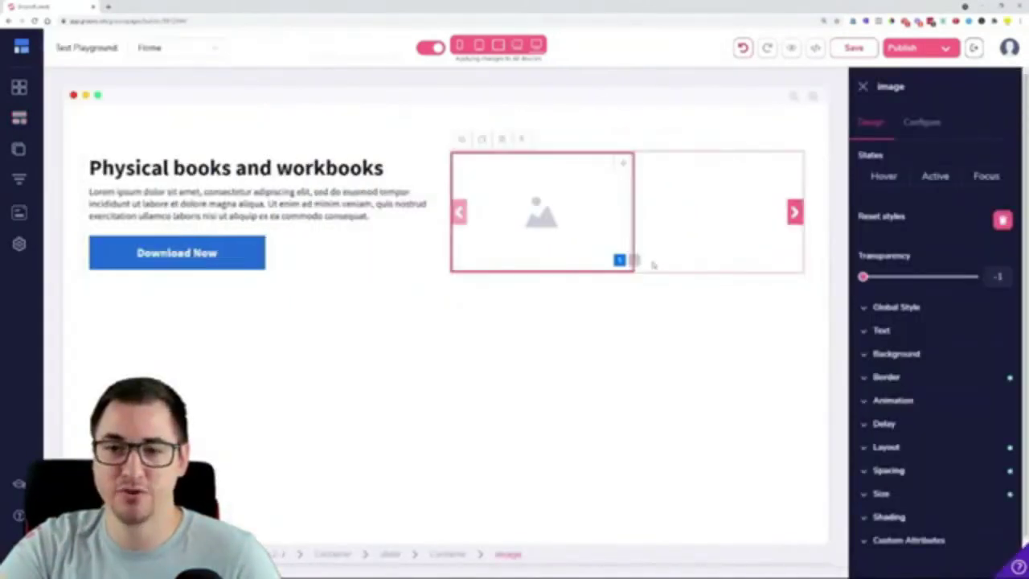
Add an Image media element to the slider's second slide and return to the first slide
{"action": "left_click", "coordinate": [633, 259]}
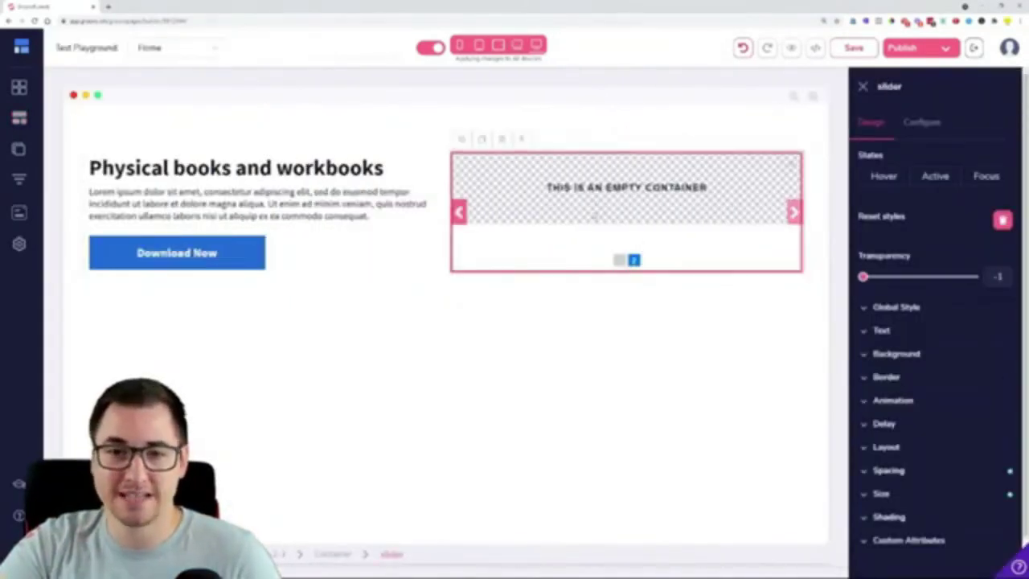
{"action": "left_click", "coordinate": [21, 117]}
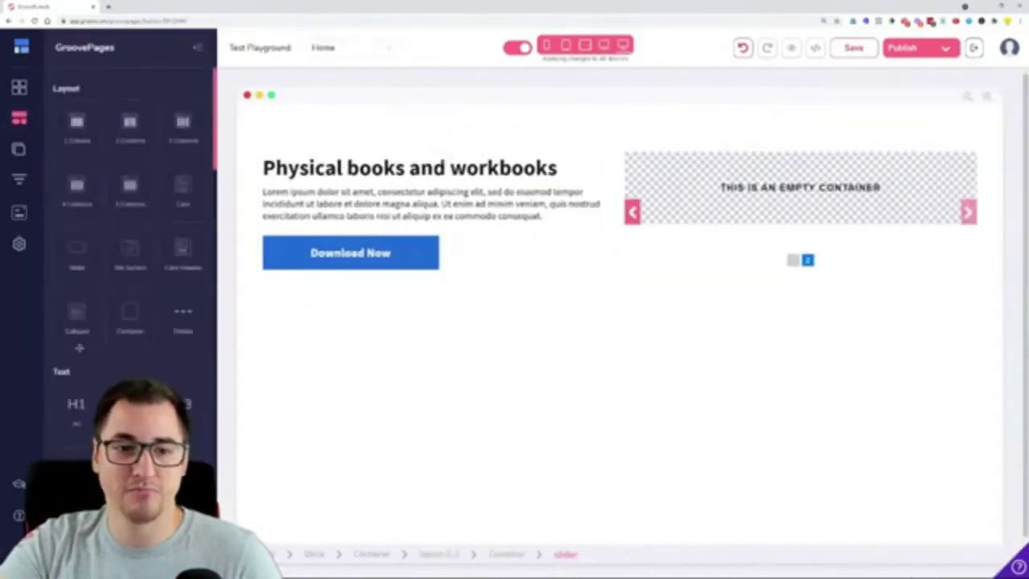
{"action": "scroll", "coordinate": [94, 362], "scroll_direction": "down", "scroll_amount": 5}
{"action": "scroll", "coordinate": [94, 362], "scroll_direction": "down", "scroll_amount": 5}
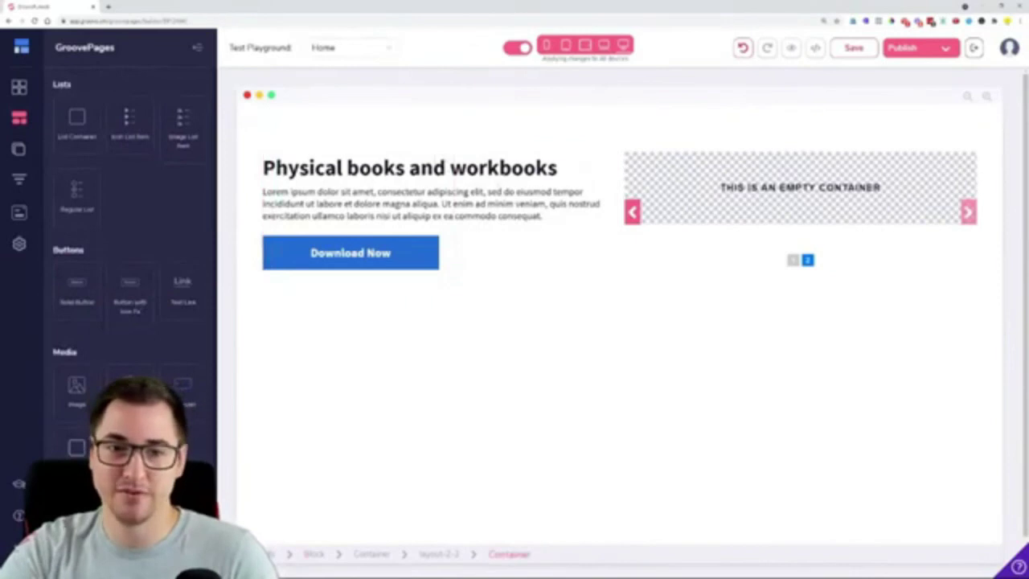
{"action": "left_click_drag", "start_coordinate": [183, 386], "coordinate": [800, 277]}
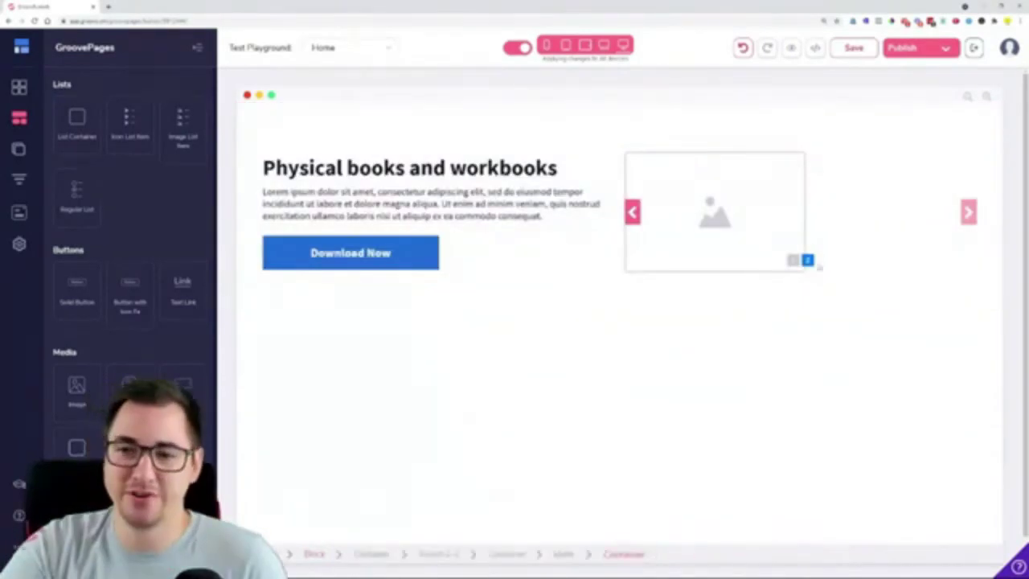
{"action": "left_click", "coordinate": [794, 269]}
{"action": "left_click", "coordinate": [787, 261]}
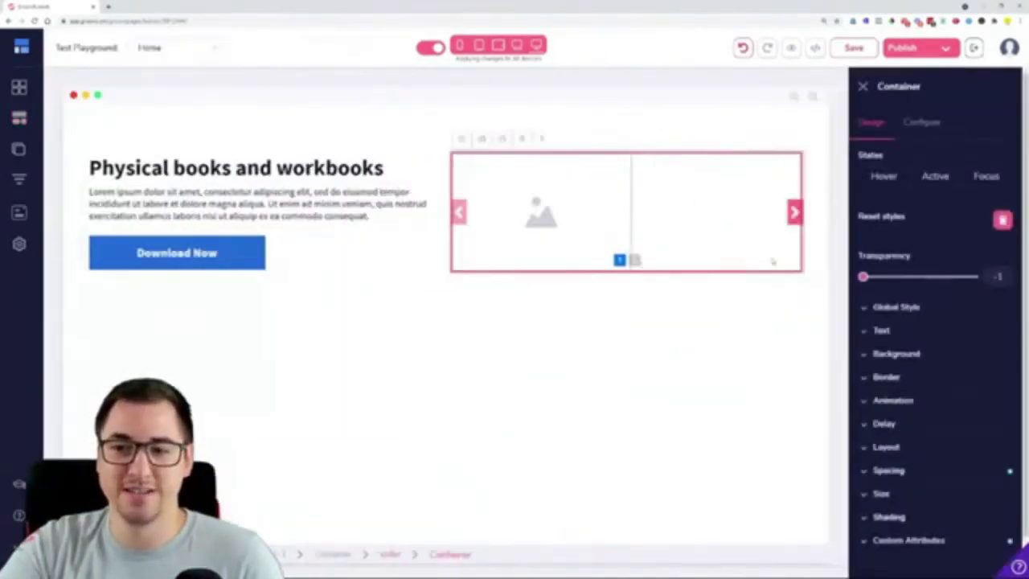
Try to set the slider's slides animation to fadeIn in its configuration and advance to the second slide
{"action": "left_click", "coordinate": [923, 125]}
{"action": "scroll", "coordinate": [915, 340], "scroll_direction": "down", "scroll_amount": 3}
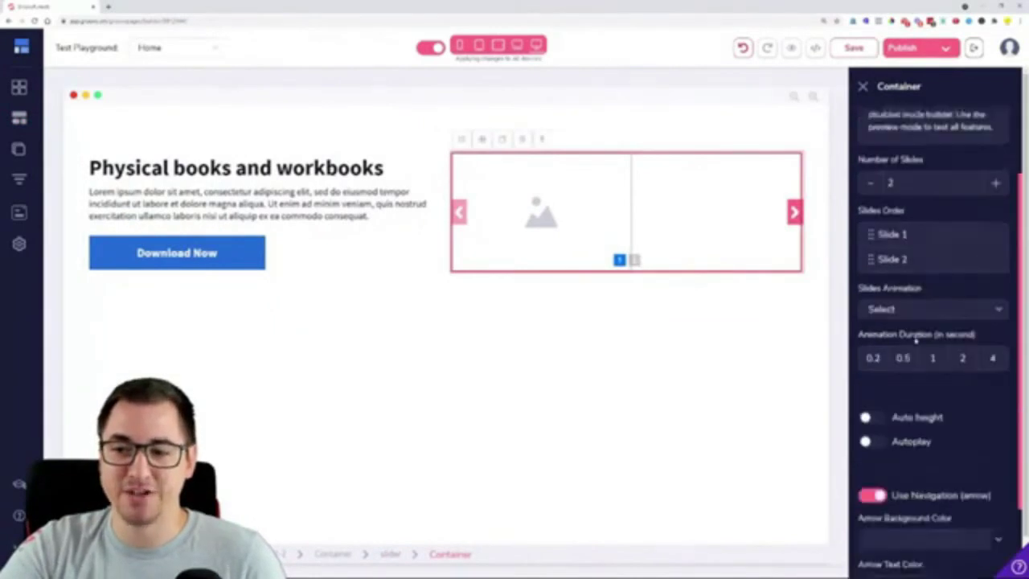
{"action": "left_click", "coordinate": [903, 294]}
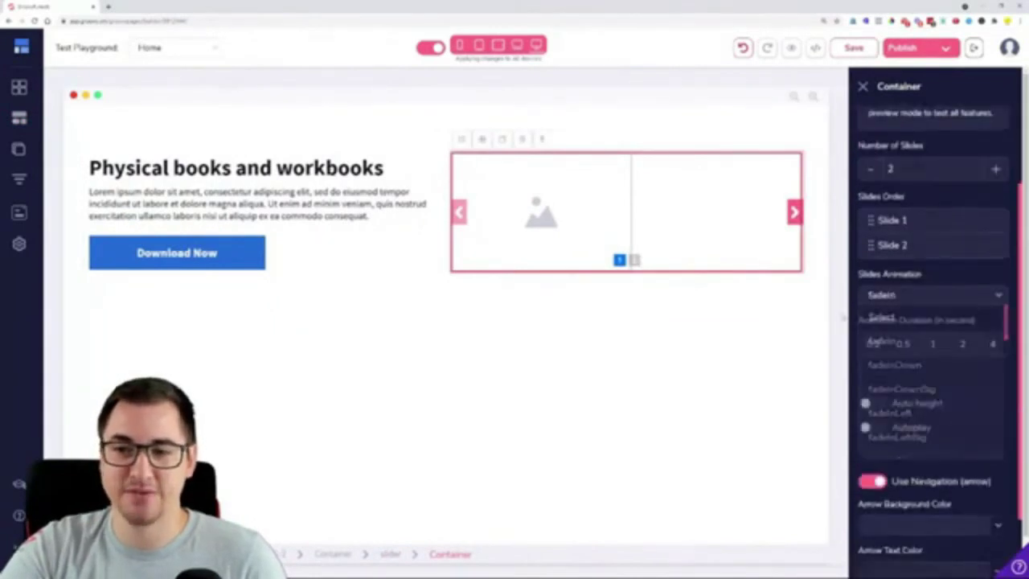
{"action": "left_click", "coordinate": [794, 212]}
Look through the slider's animation options and its navigation arrow and pagination settings
{"action": "scroll", "coordinate": [931, 344], "scroll_direction": "down", "scroll_amount": 4}
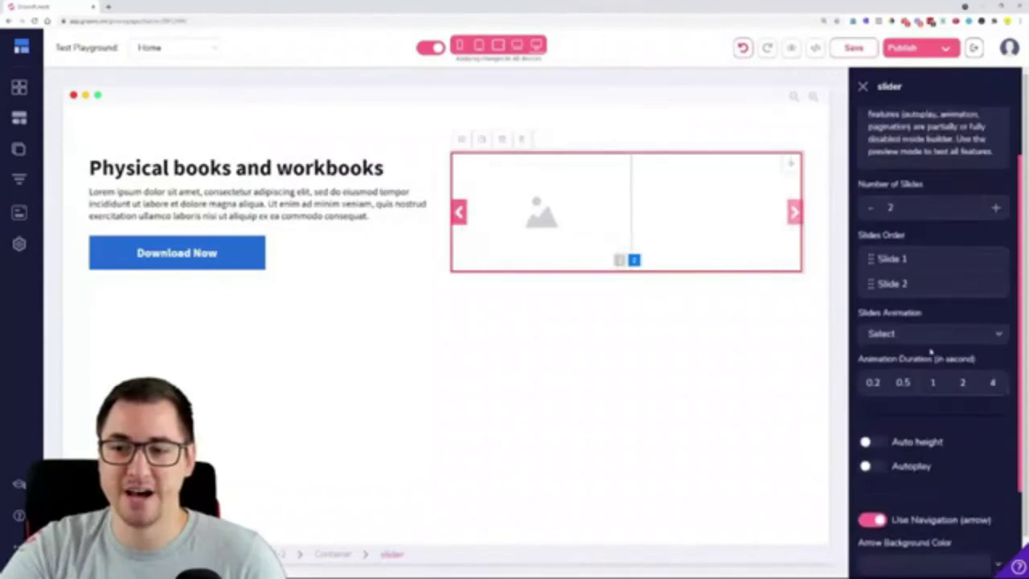
{"action": "left_click", "coordinate": [905, 242]}
{"action": "scroll", "coordinate": [924, 321], "scroll_direction": "down", "scroll_amount": 2}
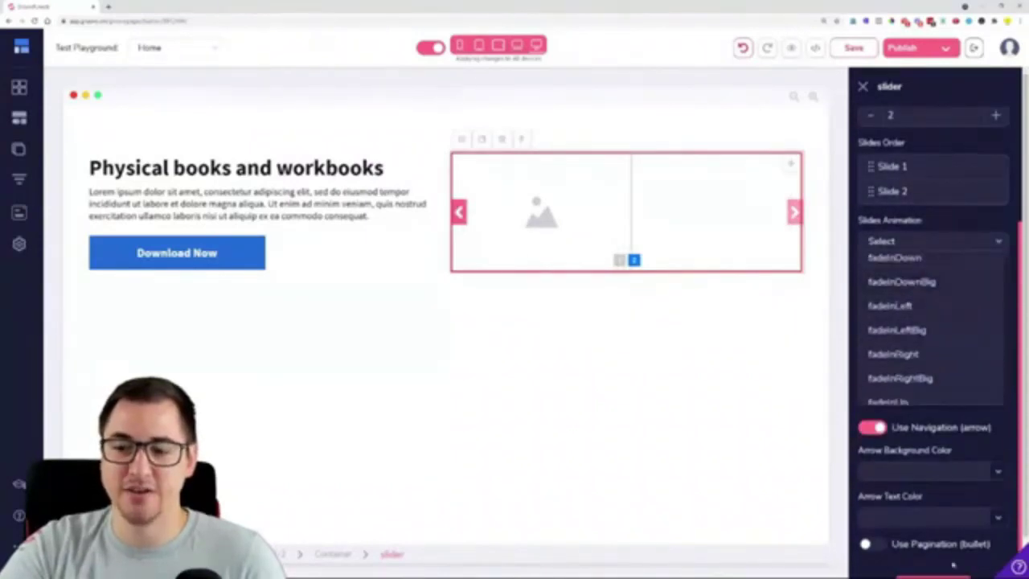
{"action": "scroll", "coordinate": [932, 499], "scroll_direction": "down", "scroll_amount": 2}
{"action": "left_click", "coordinate": [933, 520]}
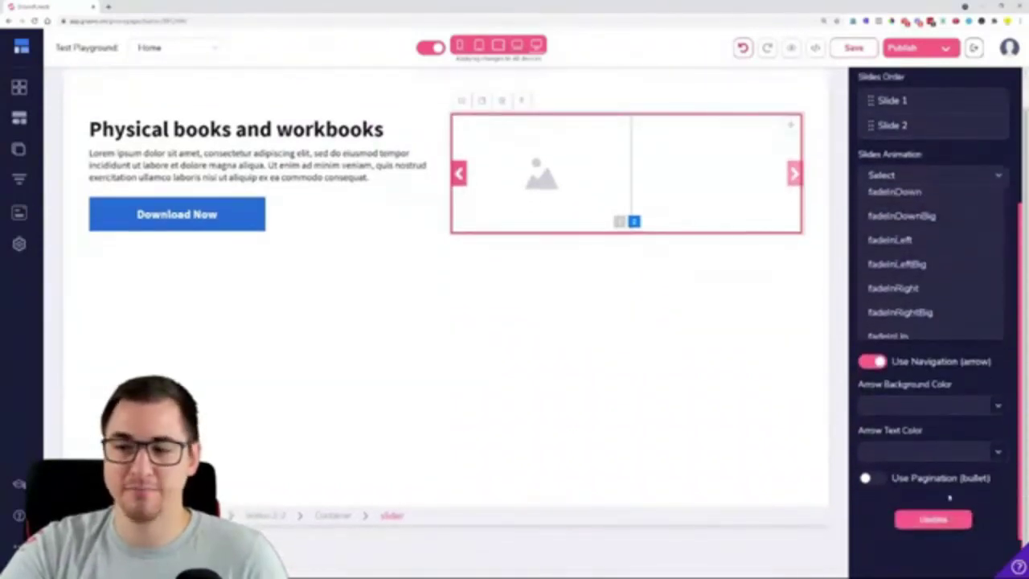
{"action": "left_click", "coordinate": [930, 432]}
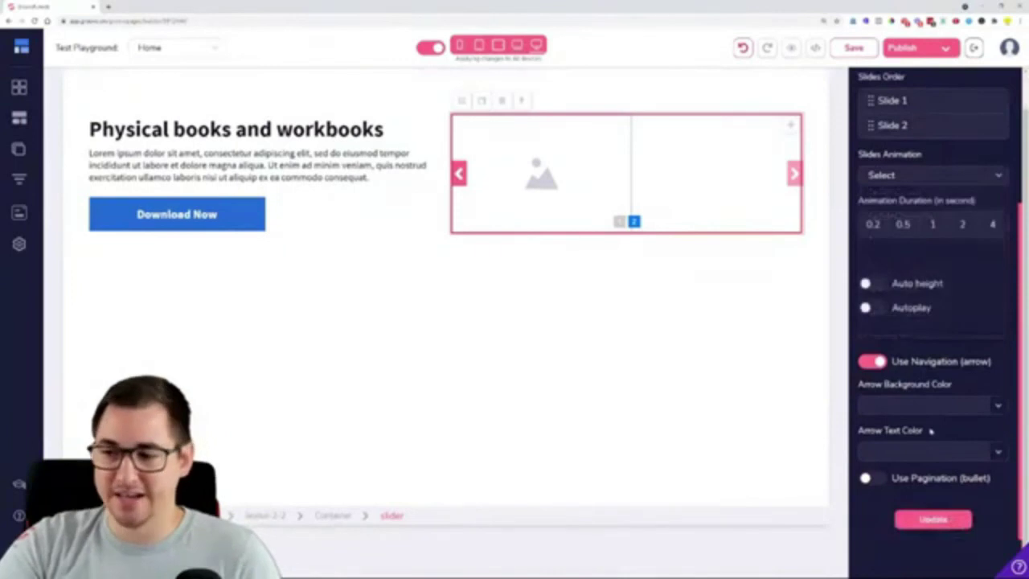
{"action": "scroll", "coordinate": [483, 291], "scroll_direction": "up", "scroll_amount": 1}
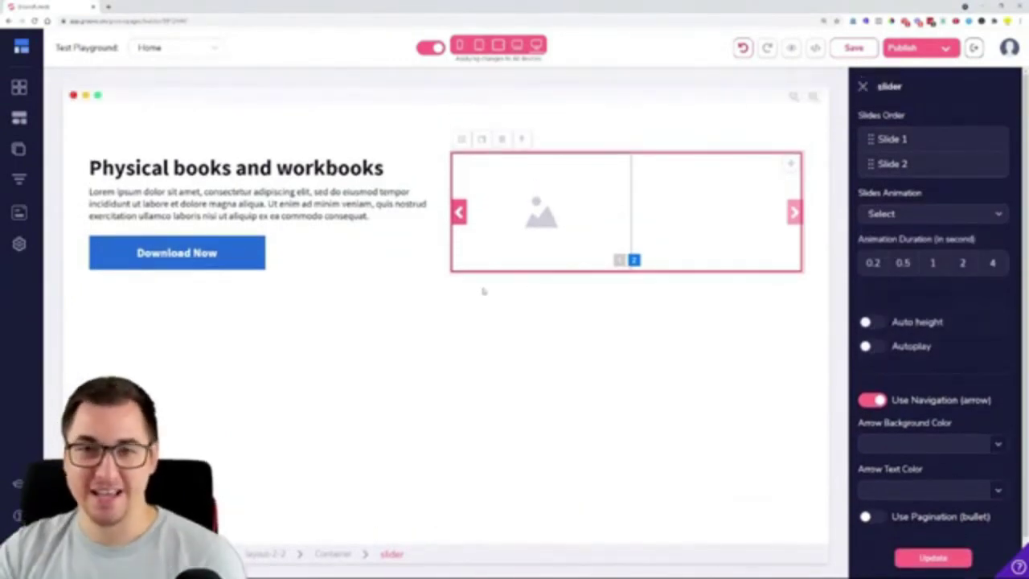